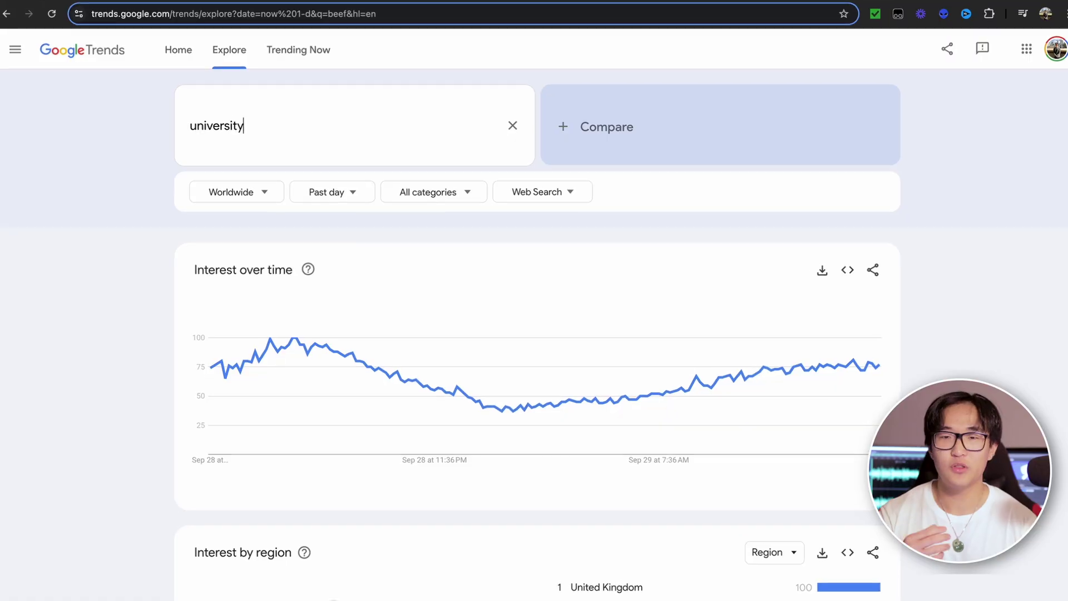
Search Google Trends for 'university application' and set the time range to Past 5 years.
text(application)
key(Return)
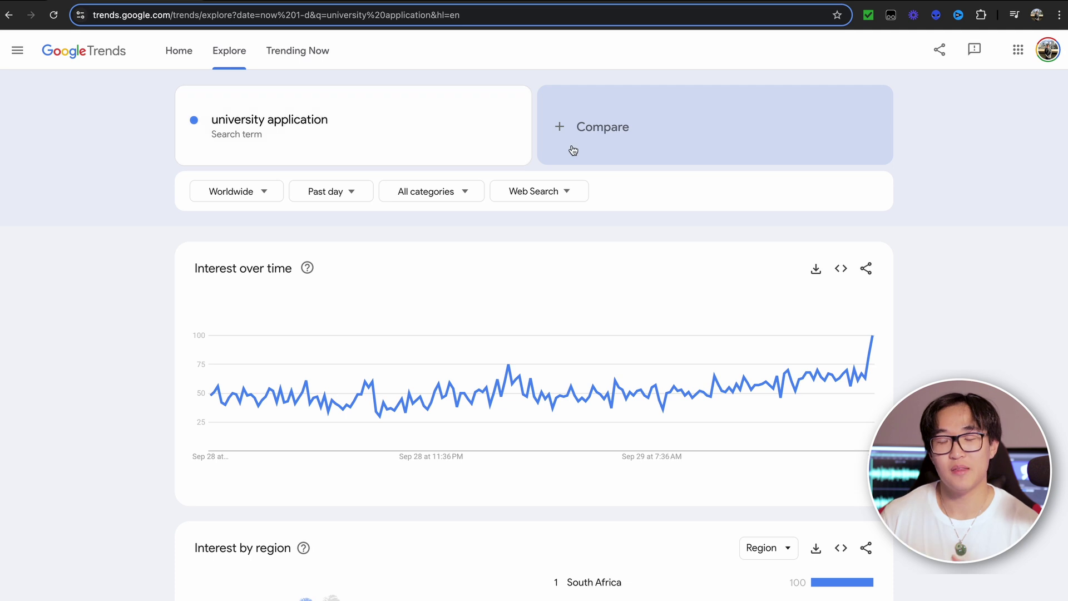
click(352, 192)
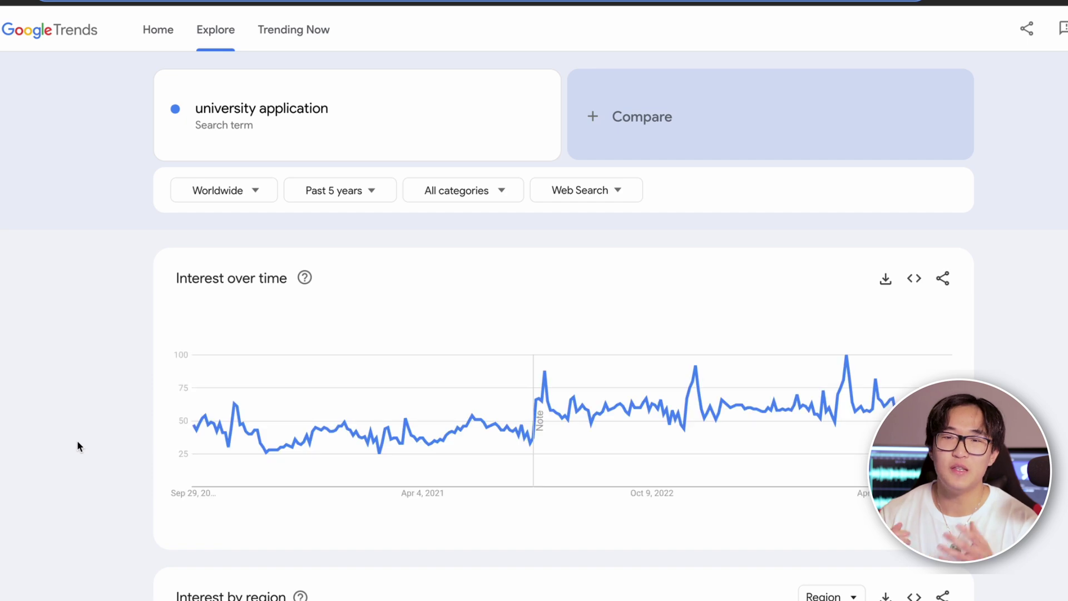
mouse_move(331, 440)
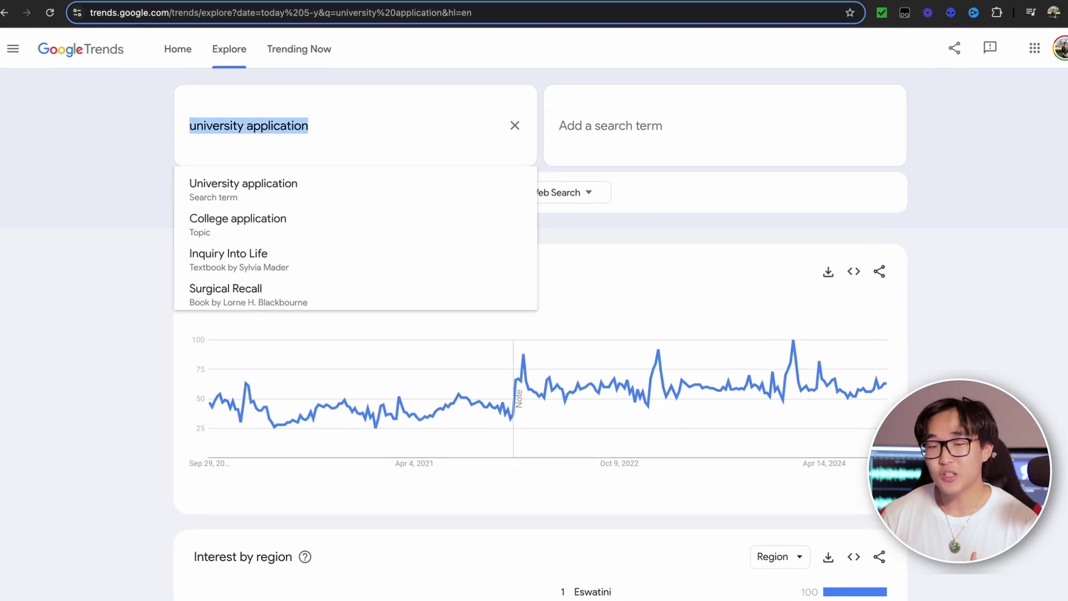
Replace the Google Trends search term with 'Harvard Application'.
text(Harvard Application)
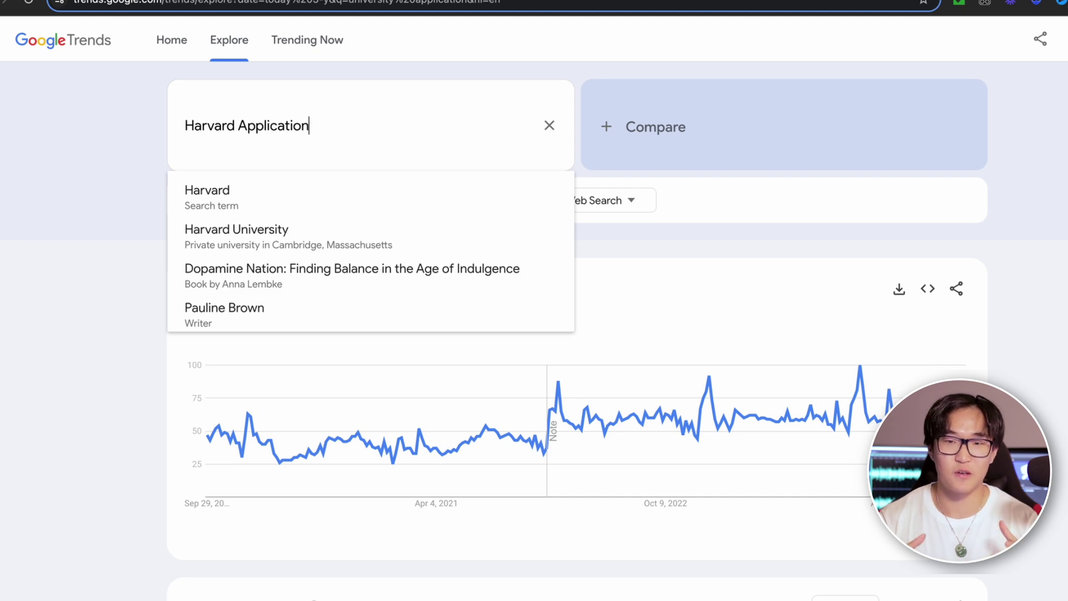
key(Return)
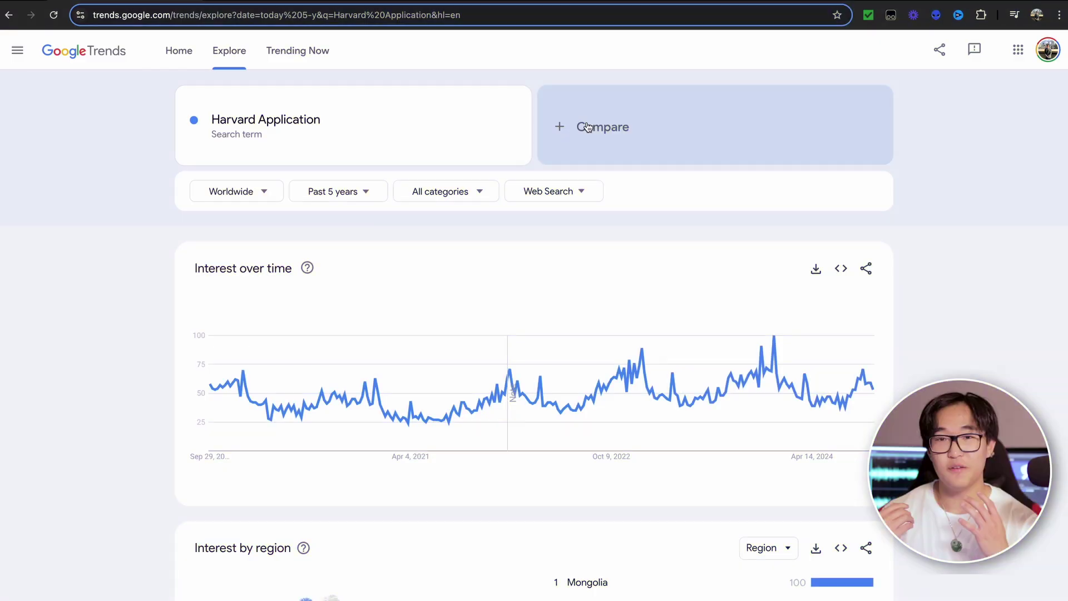
click(604, 123)
Enter 'Duke University application' as the comparison term against Harvard Application.
text(Duke )
text(Un)
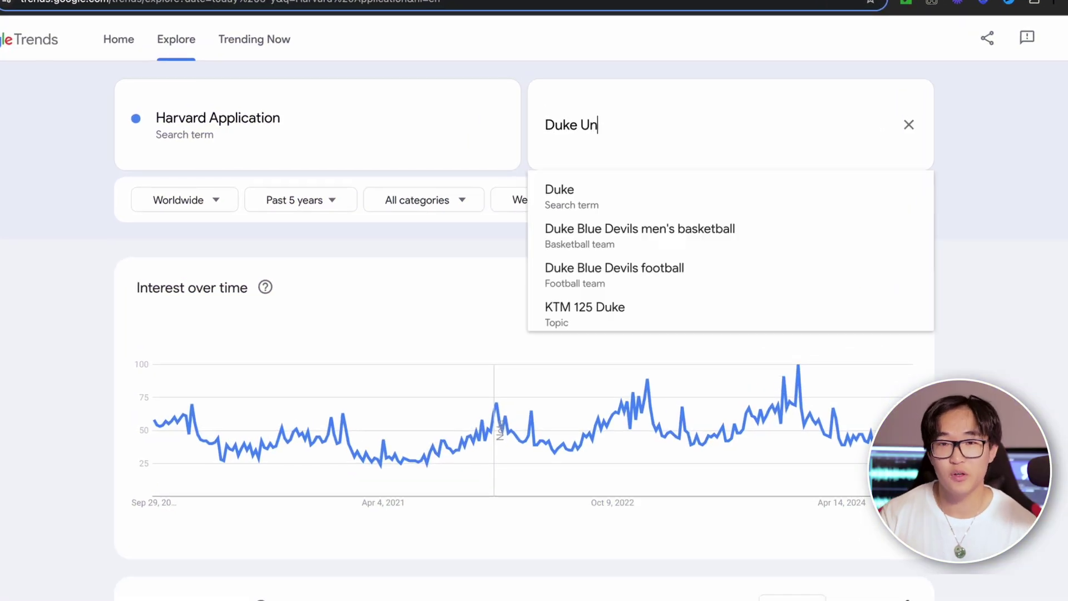
text(iversity application)
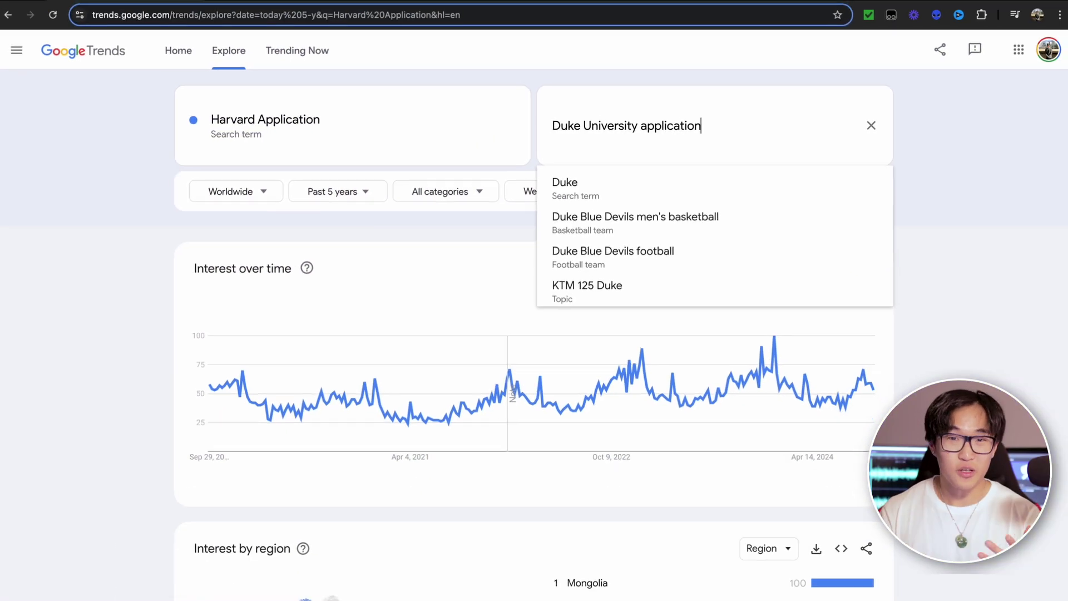
key(Return)
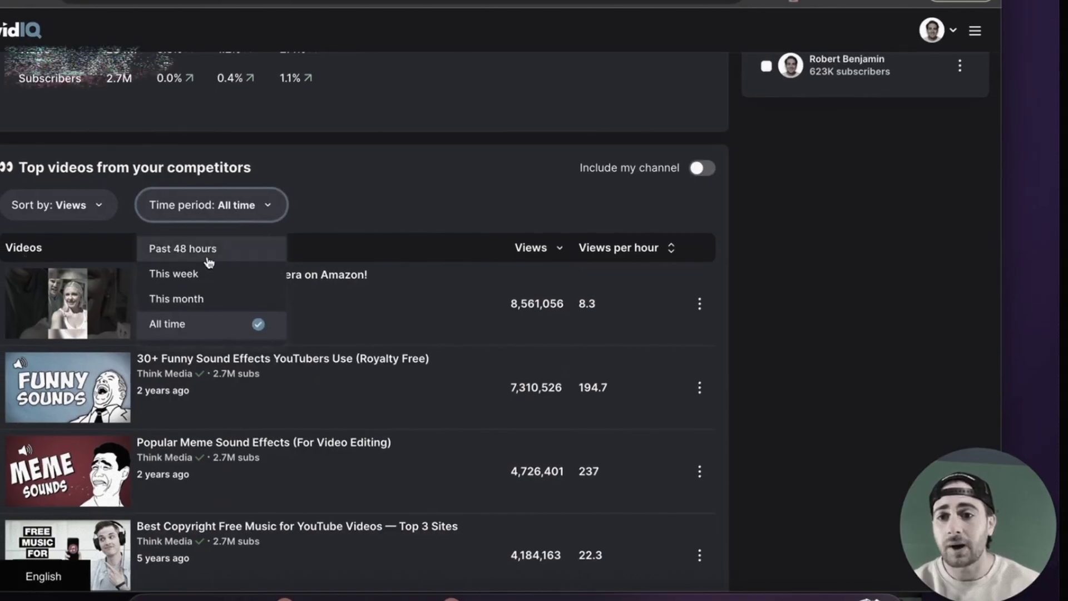
Limit competitors' top videos to This month and sort them by views per hour.
click(192, 299)
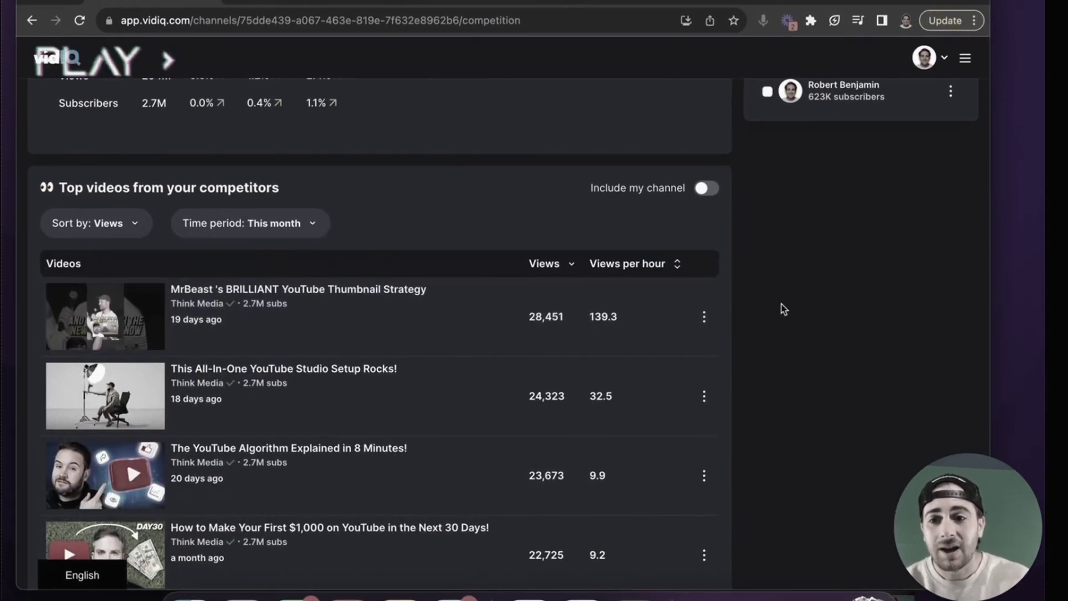
click(676, 281)
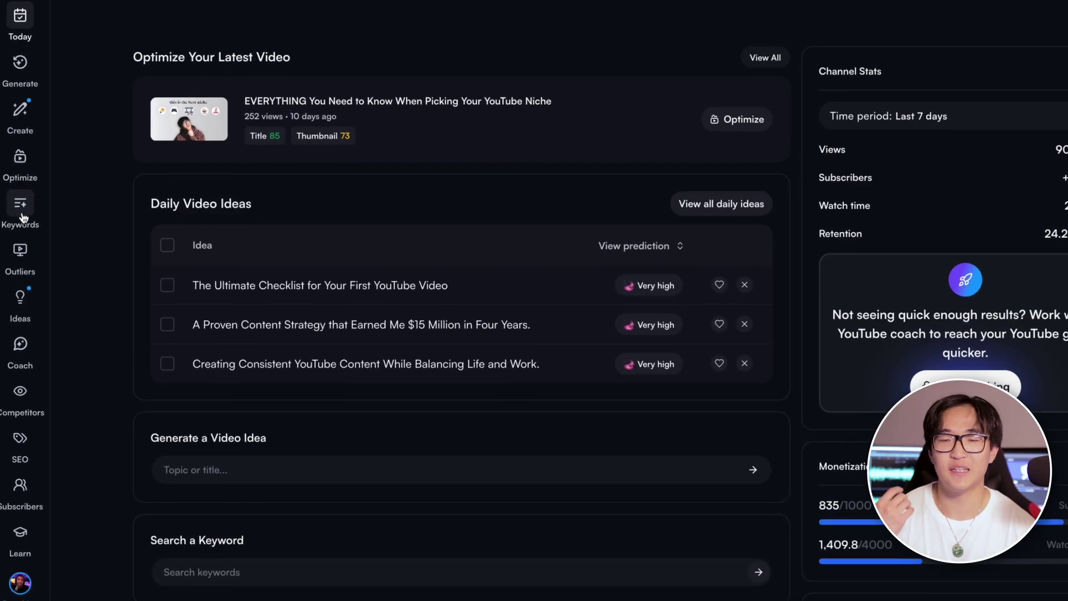
Look up the keyword 'YouTube Growth' on vidIQ's Keywords page.
click(22, 216)
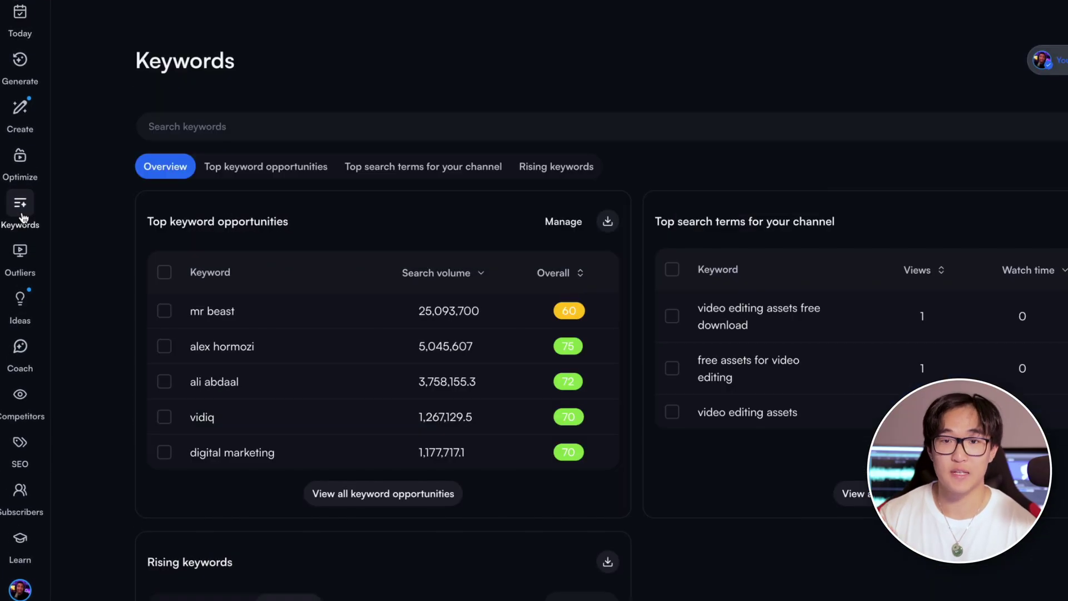
click(239, 128)
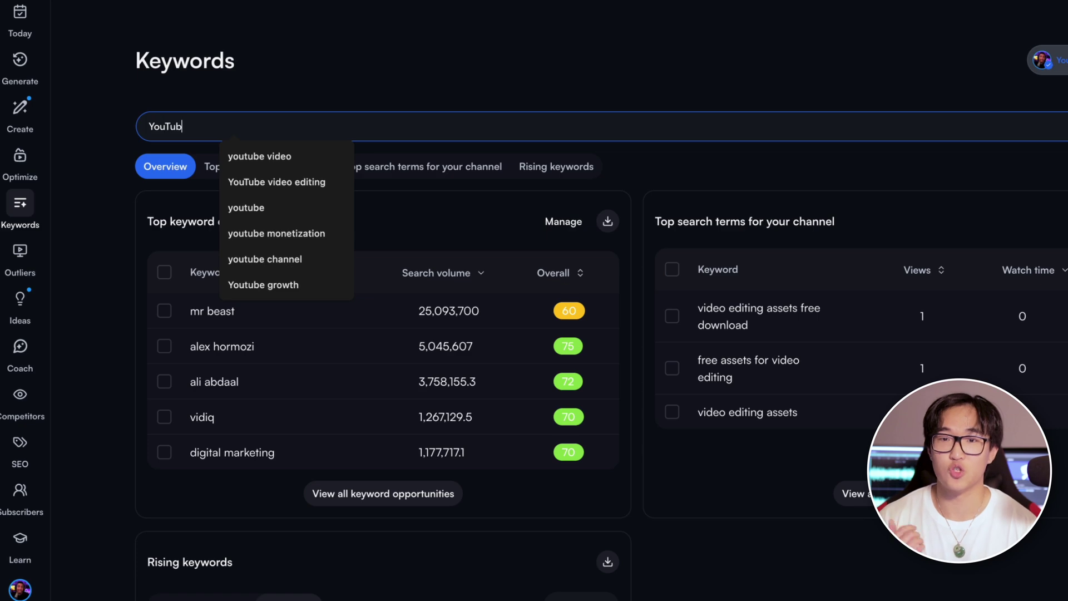
text(YouTube Growth)
key(Return)
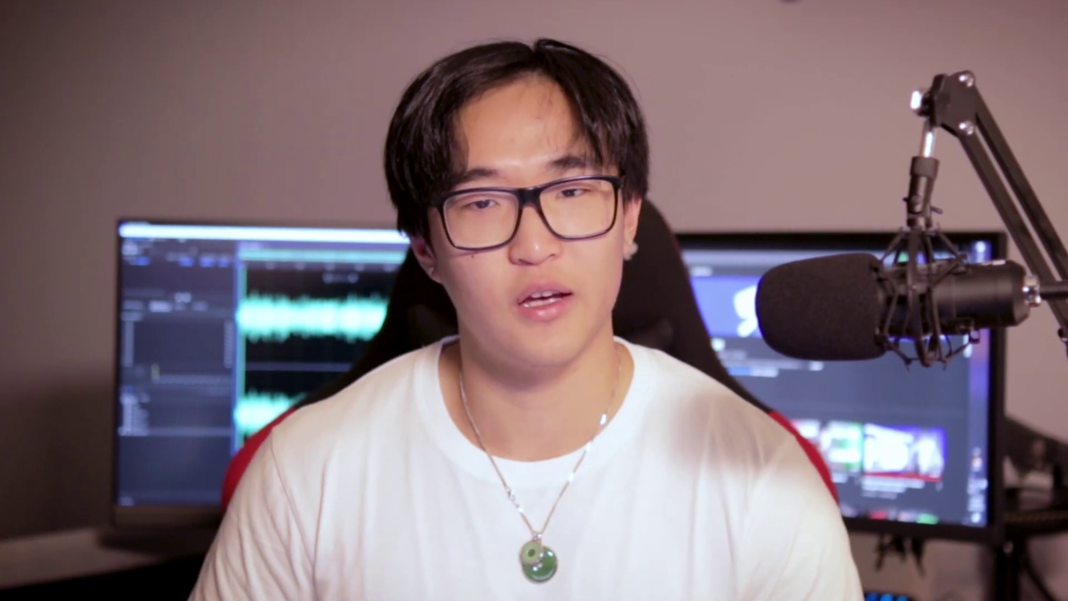
Refine the keyword search to 'youtube growth for agencies'.
text(Tube Growth)
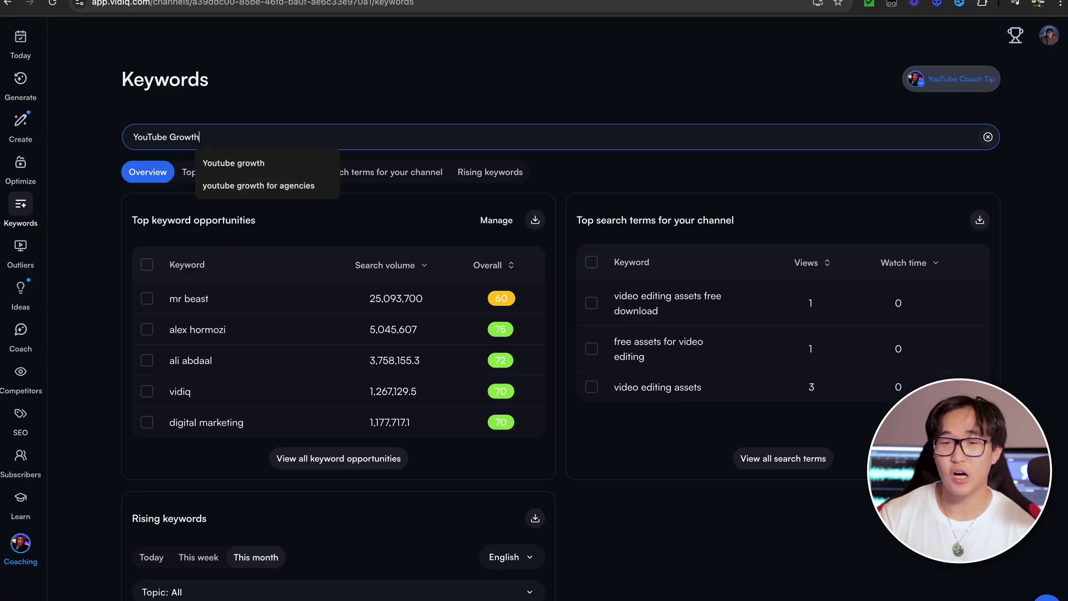
key(Return)
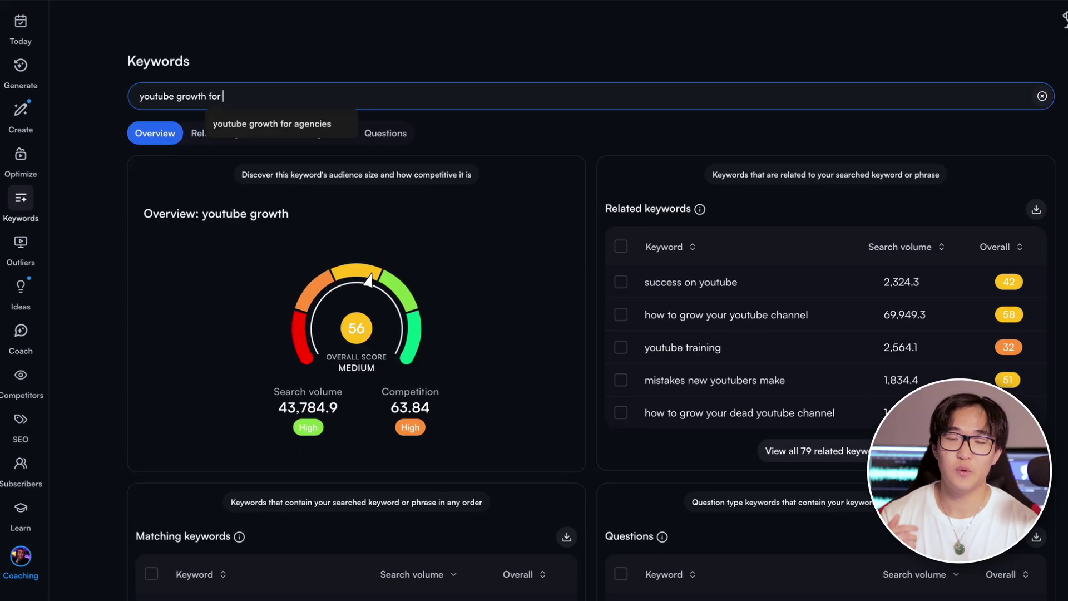
text(agencies)
key(Return)
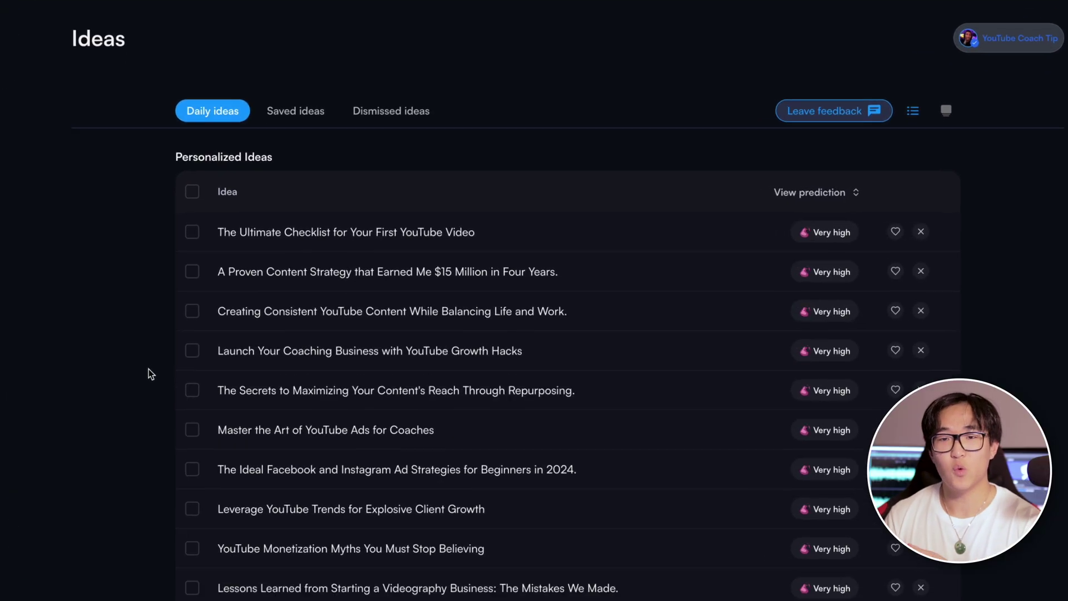
scroll(148, 369, down, 1)
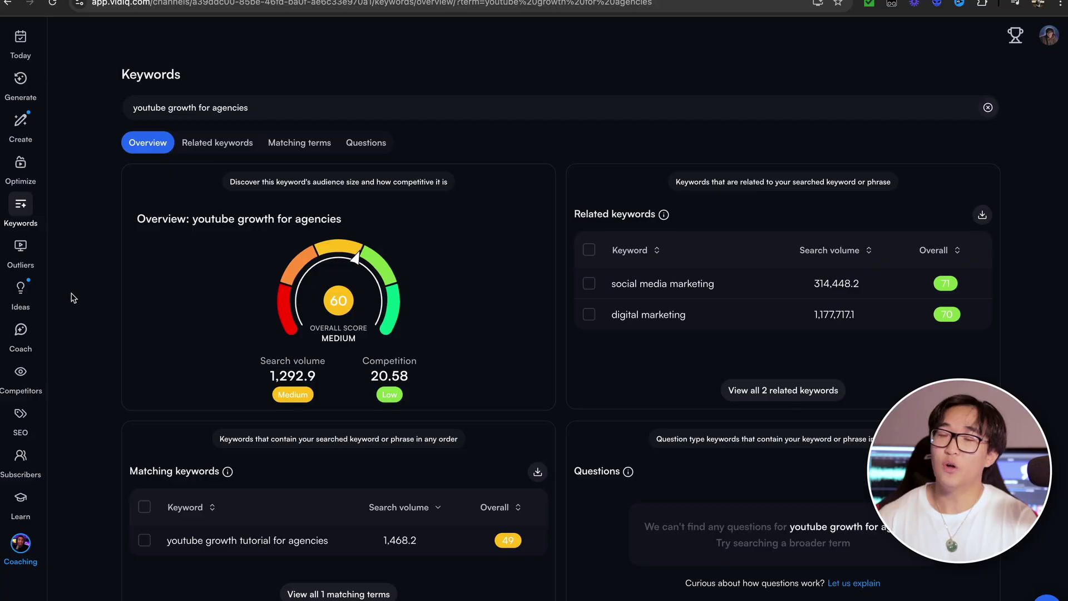
Browse the Ideas list from the Very high ideas down to the High-rated ones.
click(21, 298)
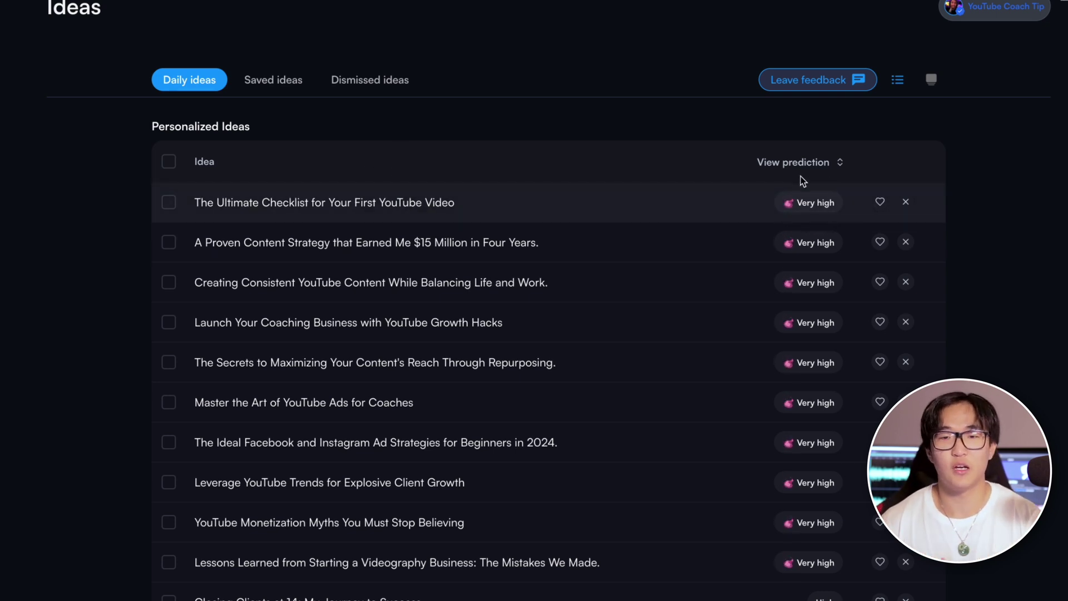
scroll(754, 185, down, 2)
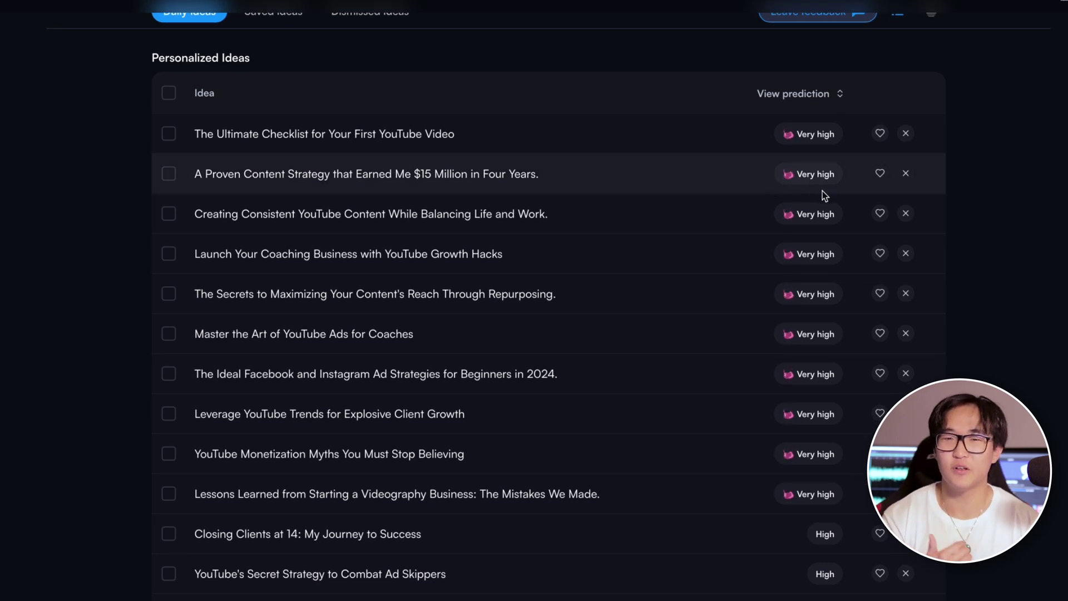
scroll(823, 193, down, 1)
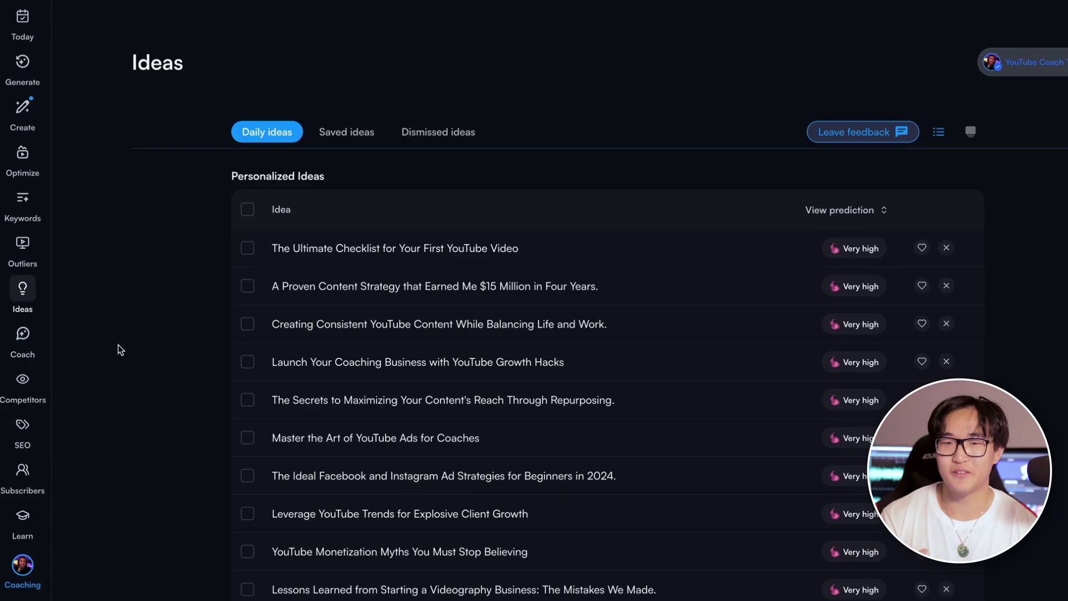
Search vidIQ's Outliers page for 'YouTube Growth' videos.
click(22, 248)
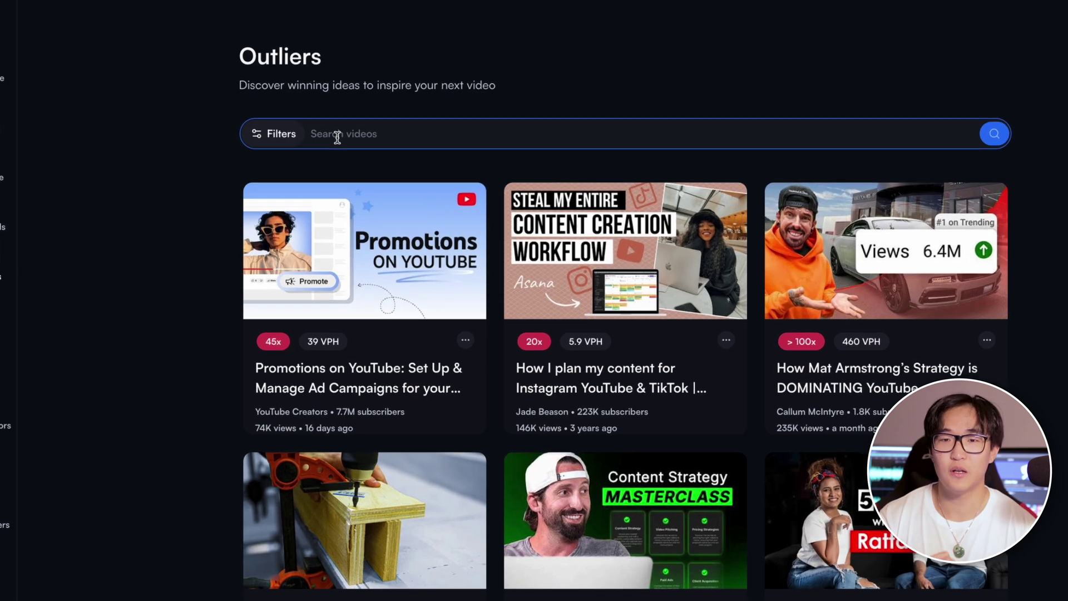
text(YouT)
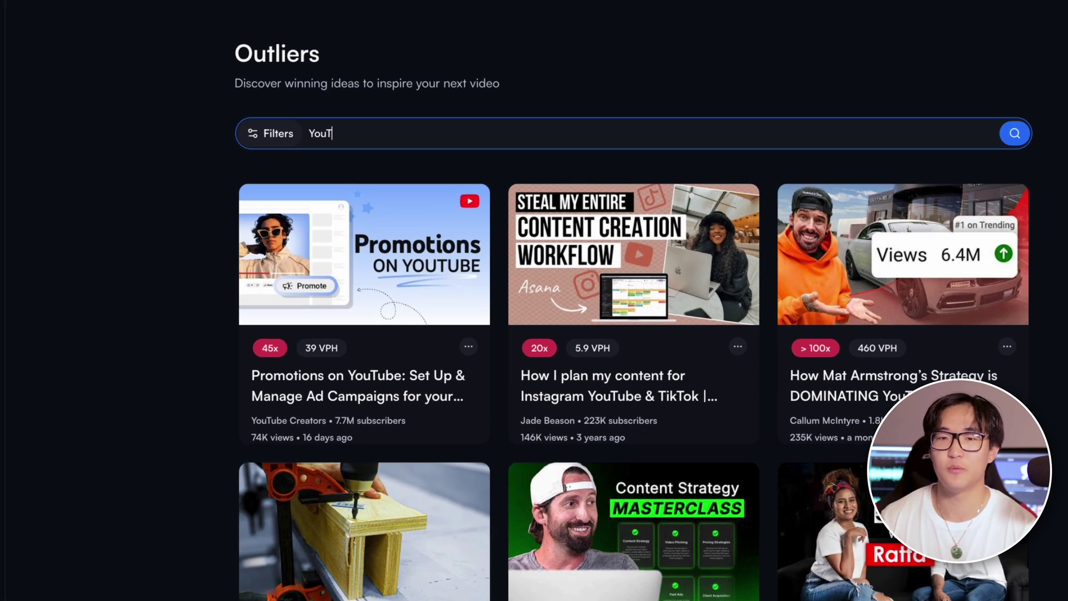
text(ube Growth)
key(Return)
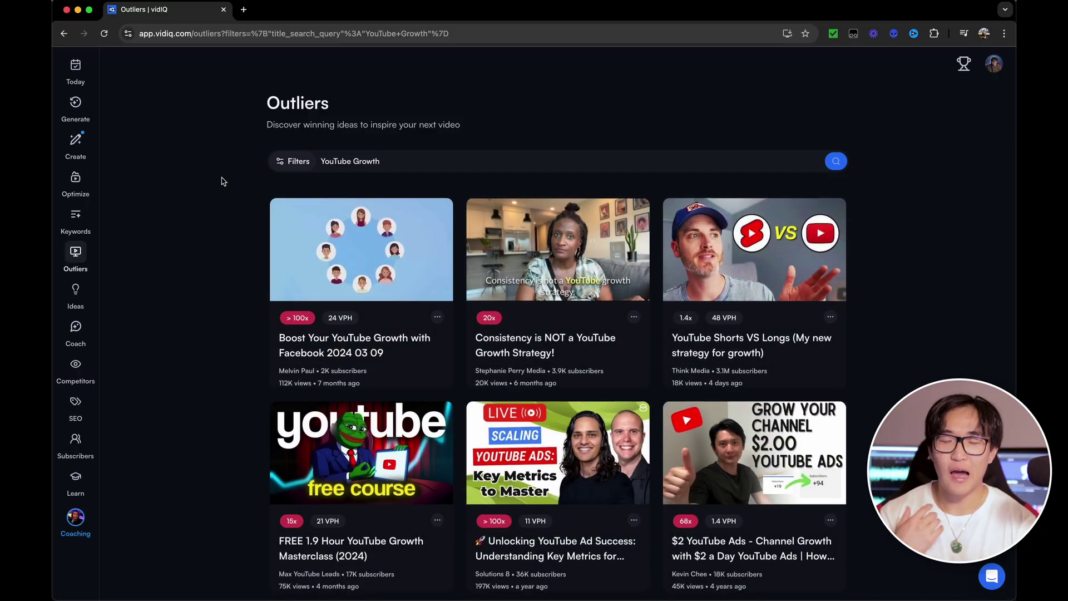
click(293, 163)
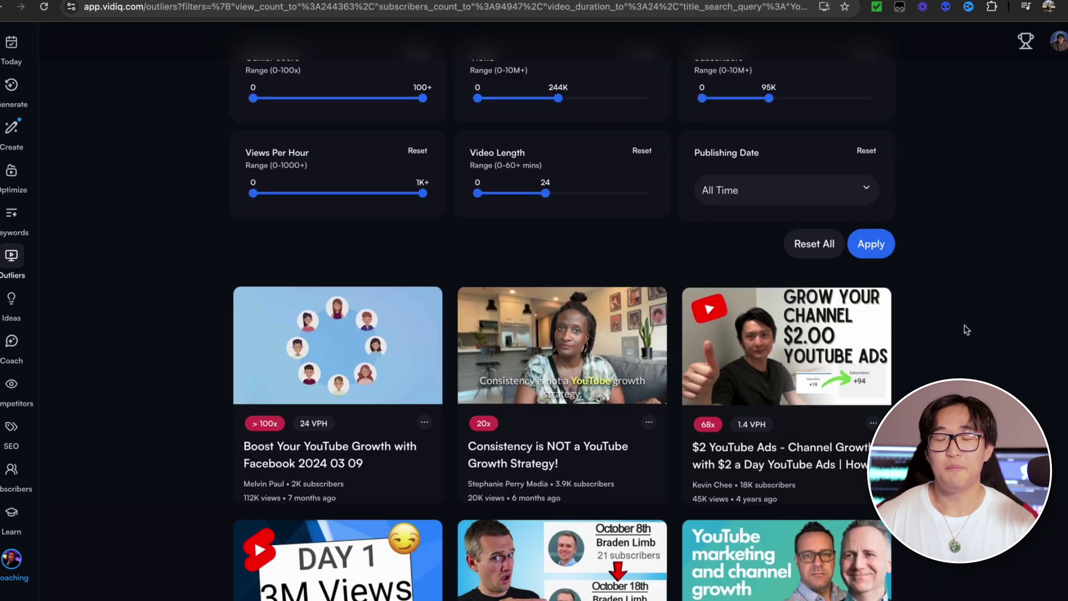
Scroll through the filtered YouTube Growth outlier results.
scroll(967, 329, down, 5)
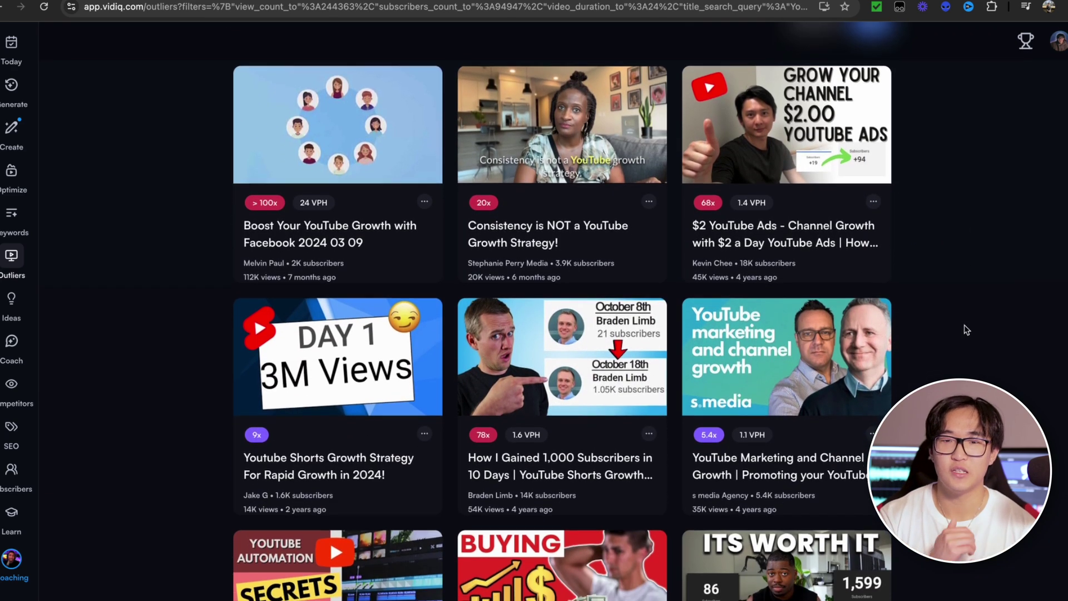
scroll(965, 328, down, 3)
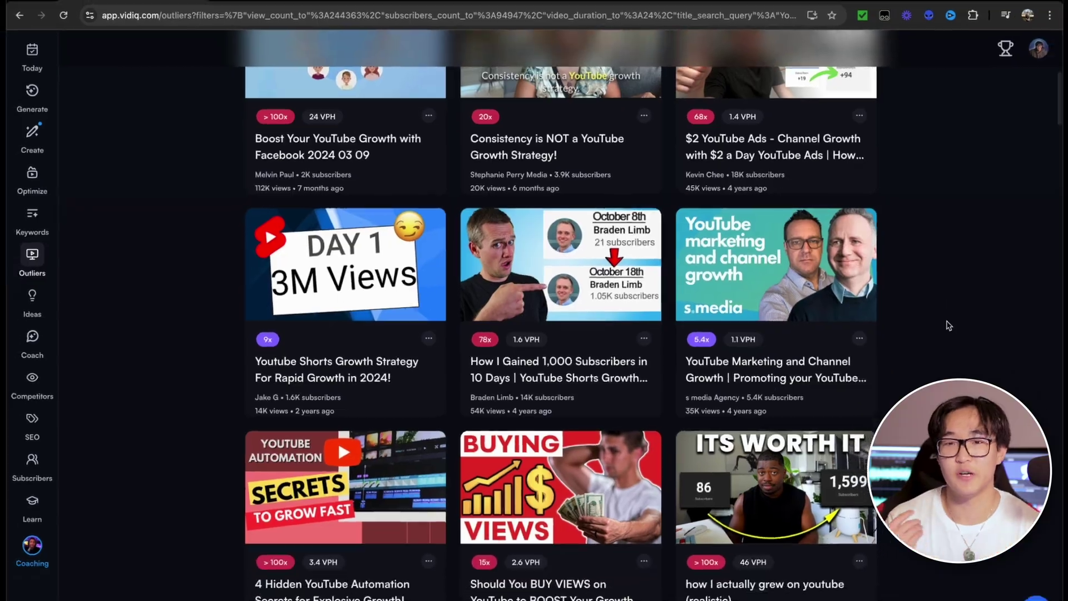
scroll(949, 326, down, 1)
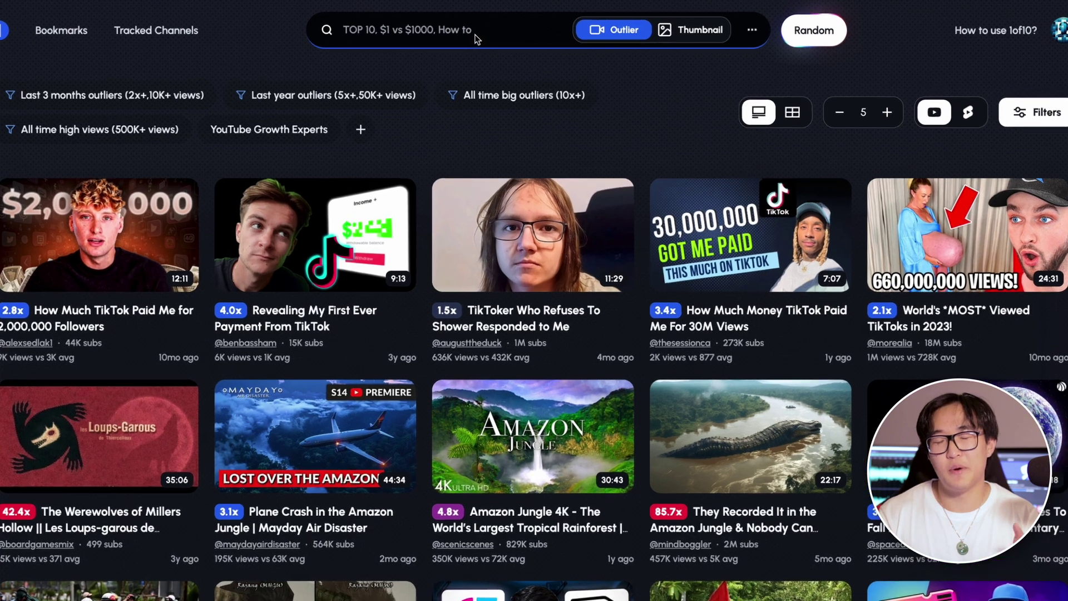
Run a 'YouTube Growth' outlier search in 1of10.
click(477, 31)
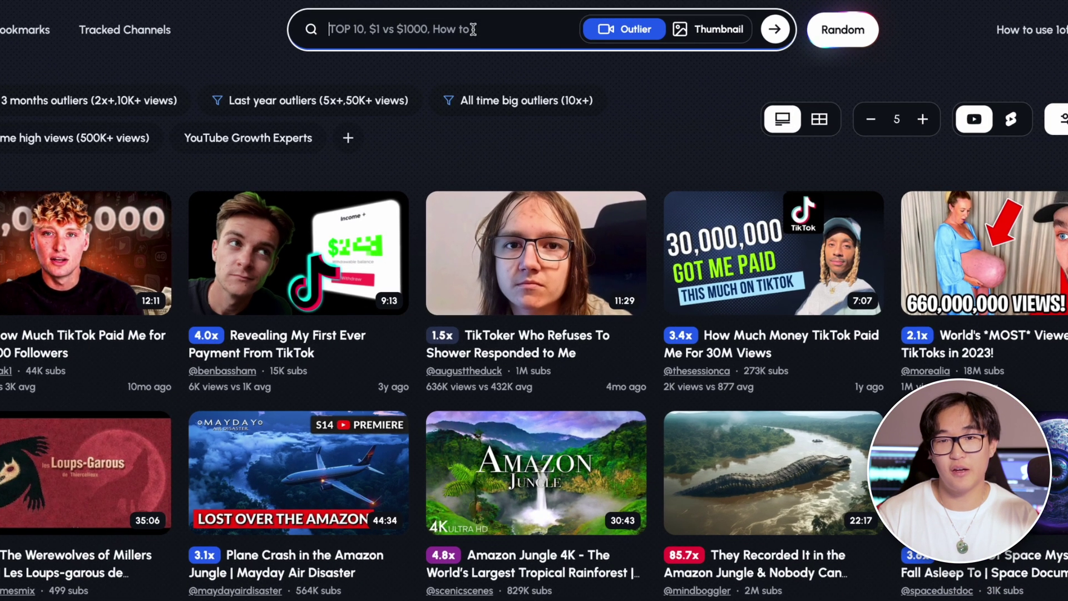
text(h)
key(Return)
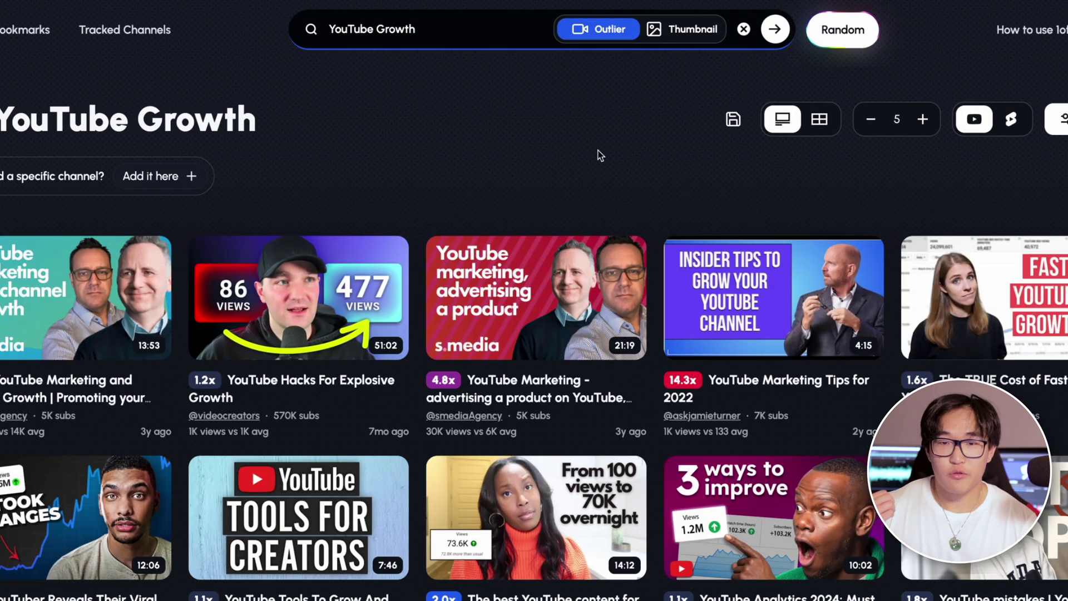
Switch to Thumbnail search mode and show outliers on topics similar to a result.
click(611, 31)
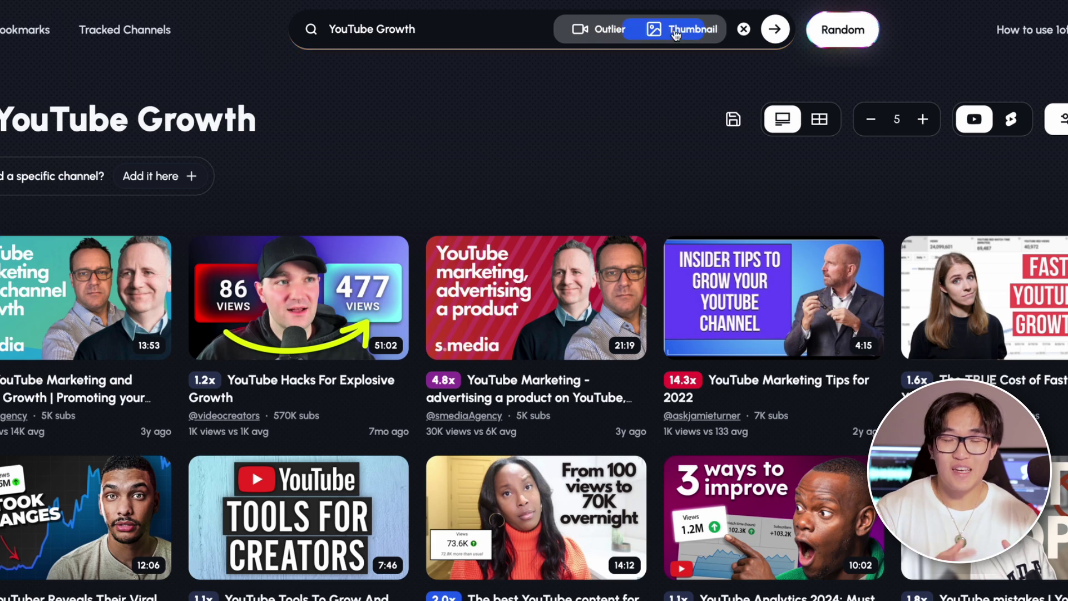
scroll(704, 301, down, 5)
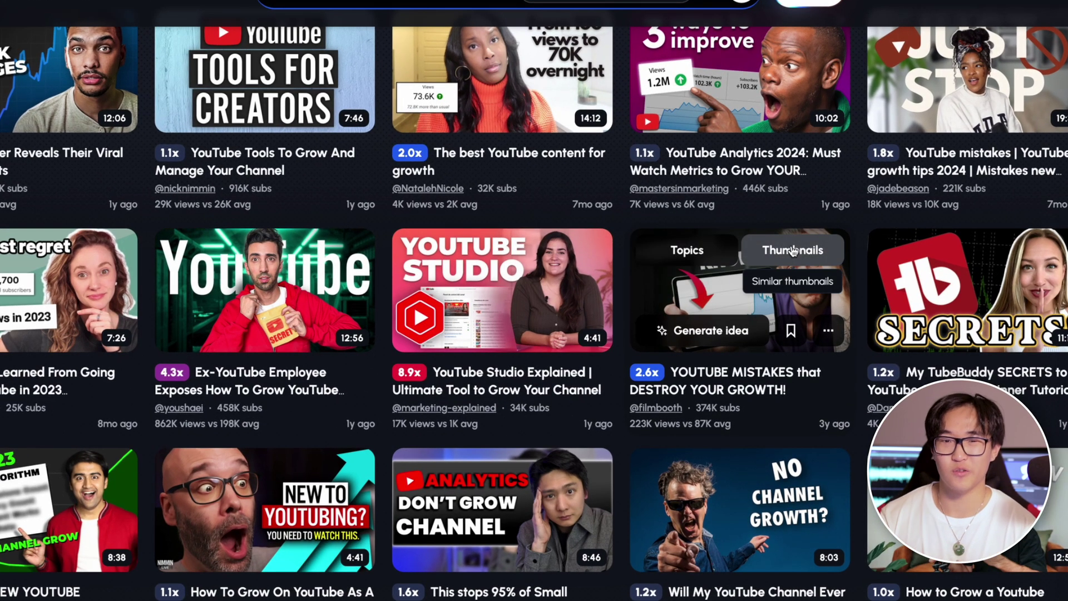
click(694, 254)
scroll(418, 139, down, 1)
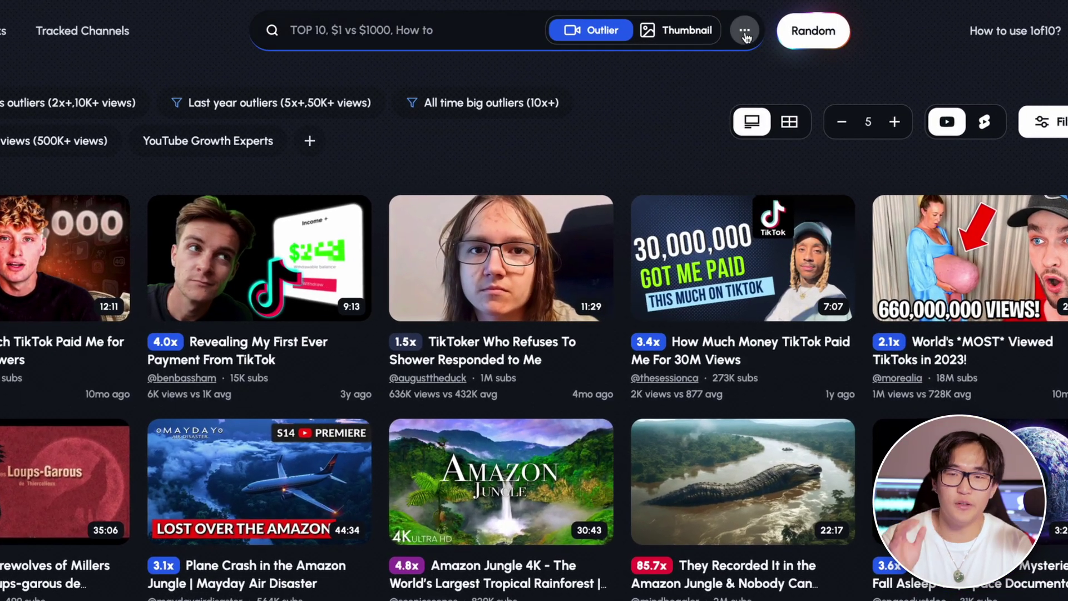
Run an advanced search: concept 'YouTube growth', four channels, exact terms like 'YouTube niche'.
click(745, 31)
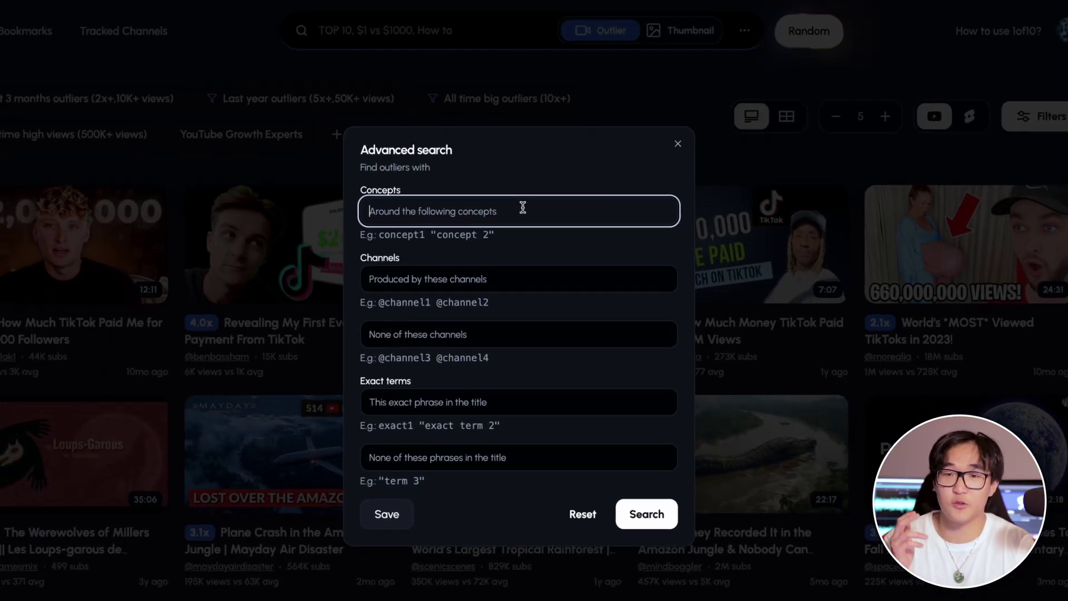
click(510, 223)
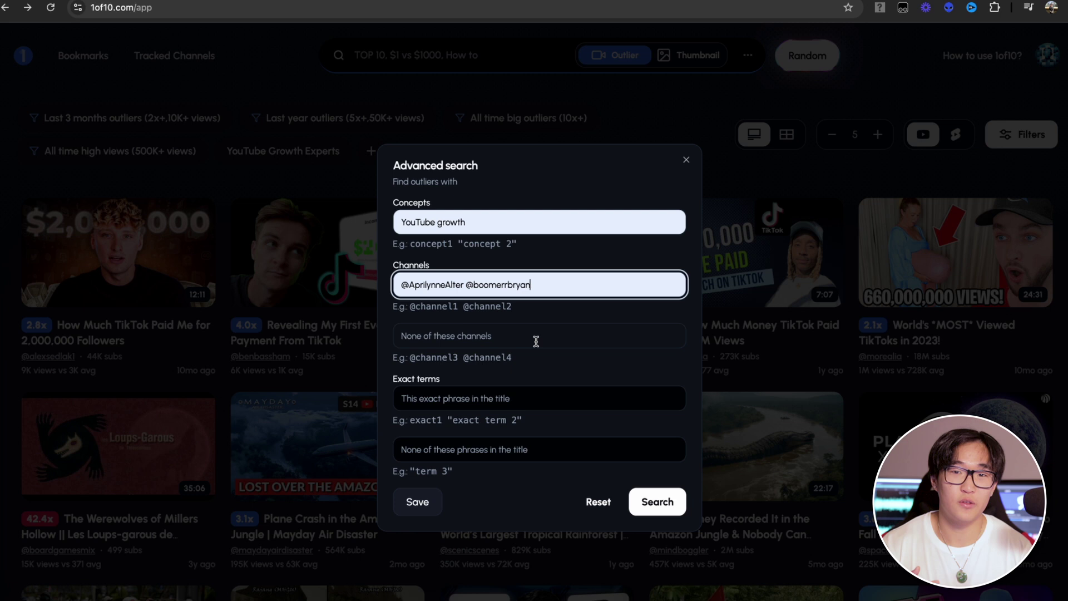
click(536, 339)
click(553, 295)
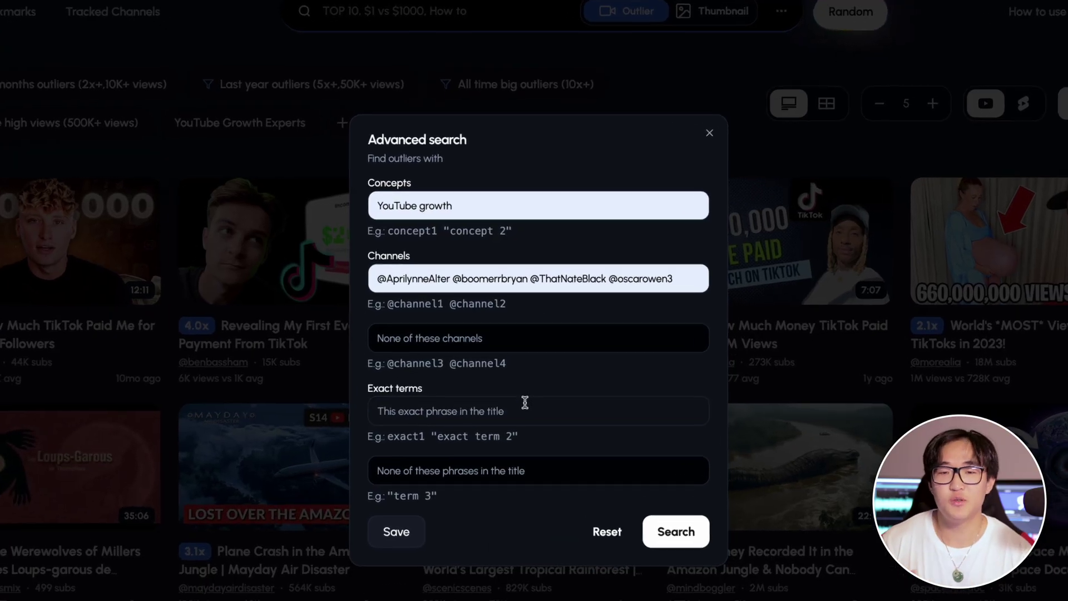
click(538, 427)
click(535, 453)
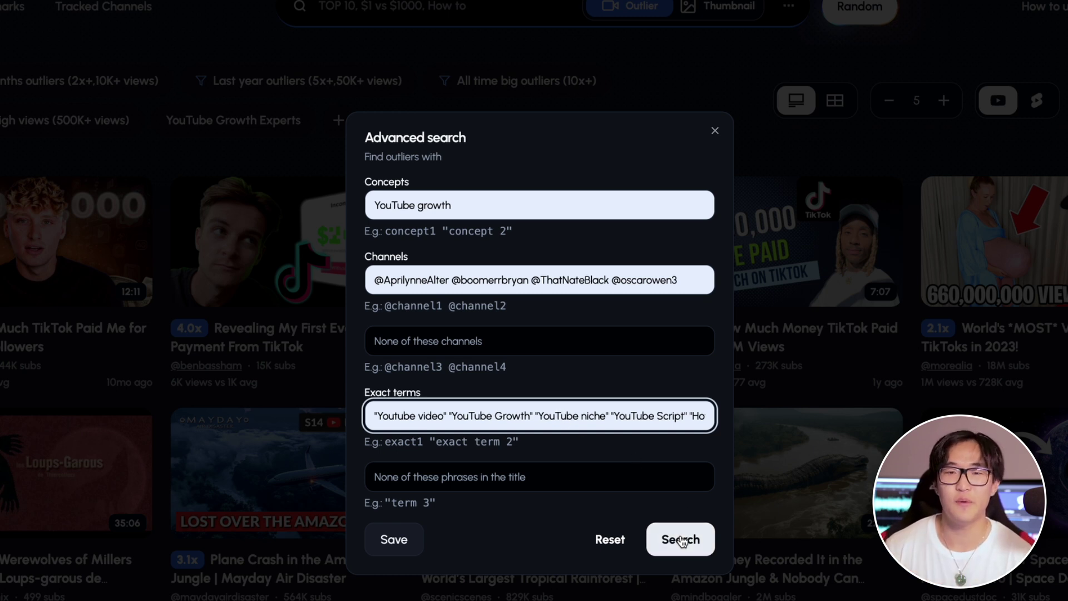
click(682, 541)
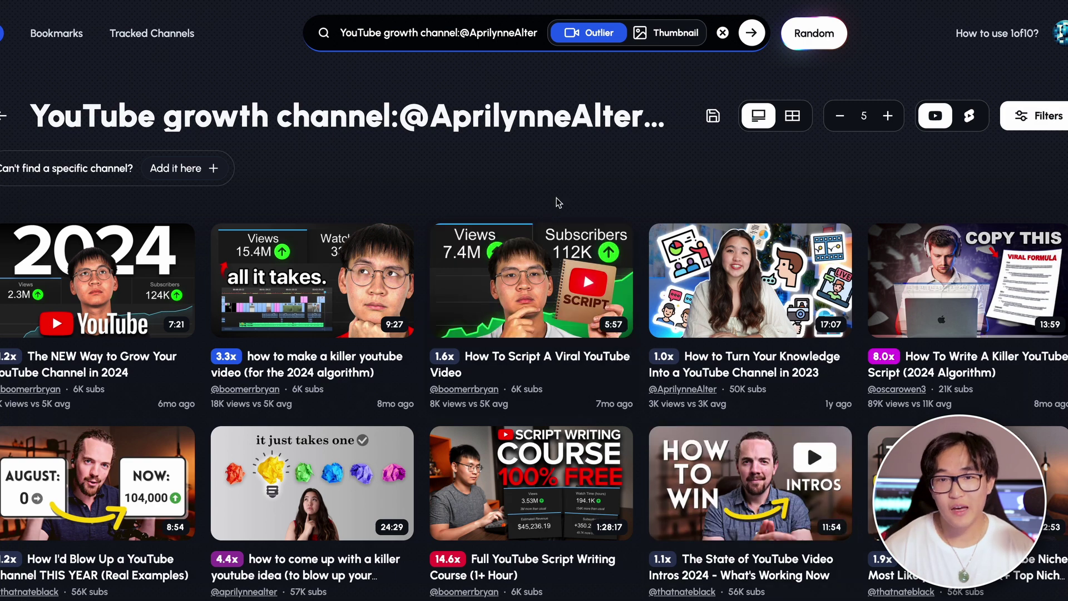
Scroll through the YouTube Growth outlier grid, including 'YouTube Marketing Tips for 2022' at 14.3x.
scroll(538, 198, down, 3)
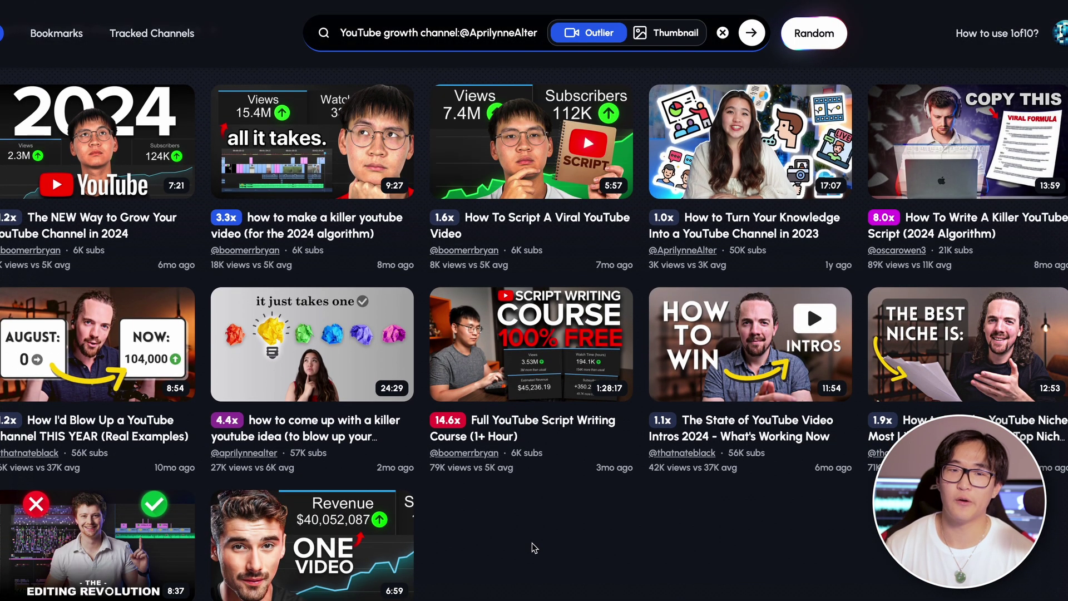
scroll(534, 549, down, 1)
scroll(475, 571, down, 1)
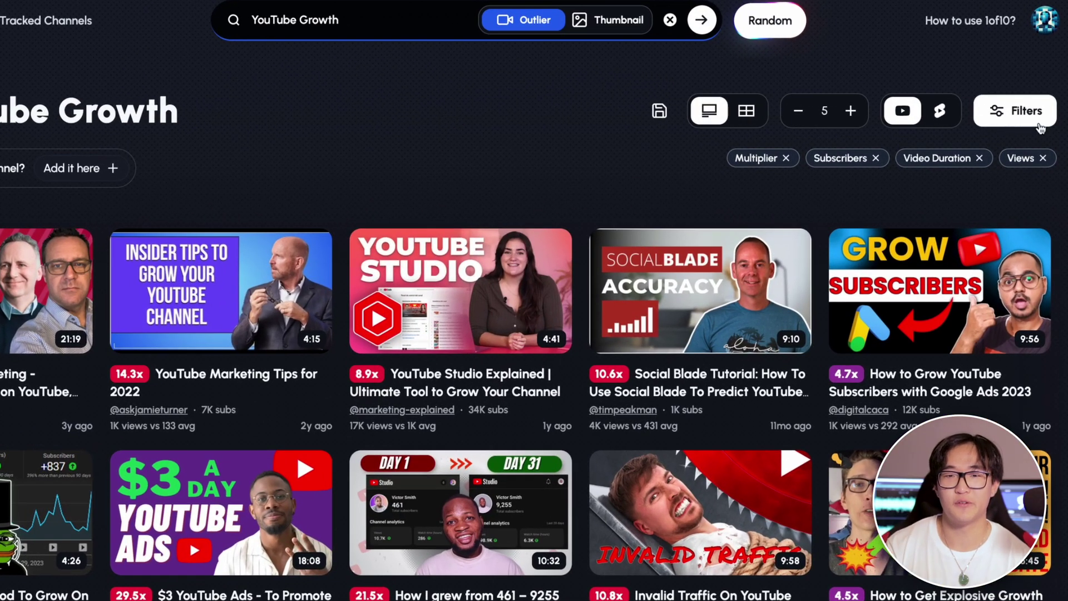
Apply filters: multiplier 3.8x+, views 1K–1M, subscribers 900–93K, duration 3:18–36:18.
click(1030, 113)
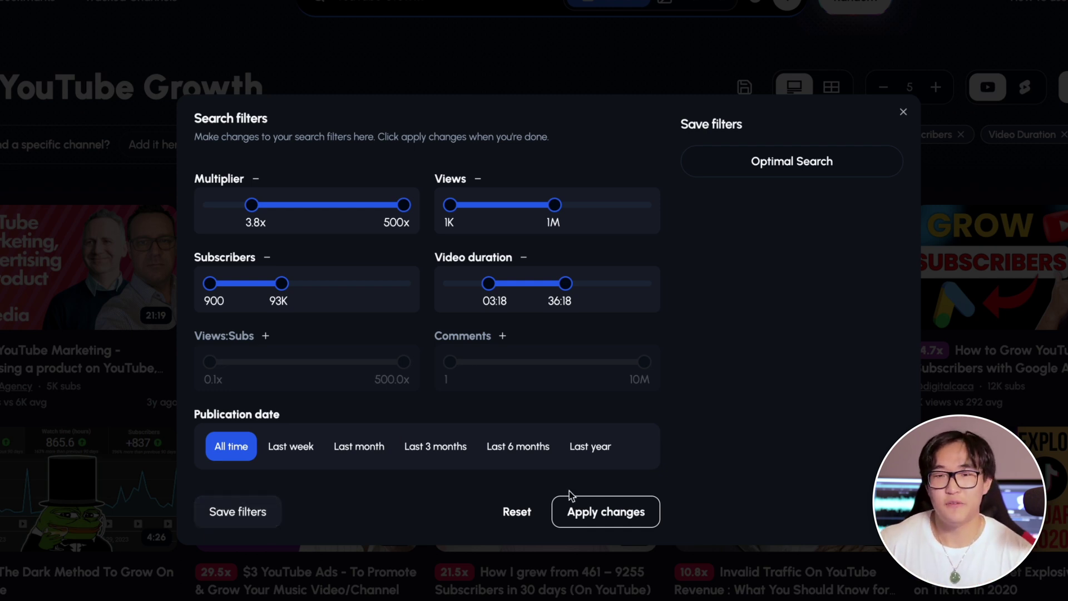
click(577, 517)
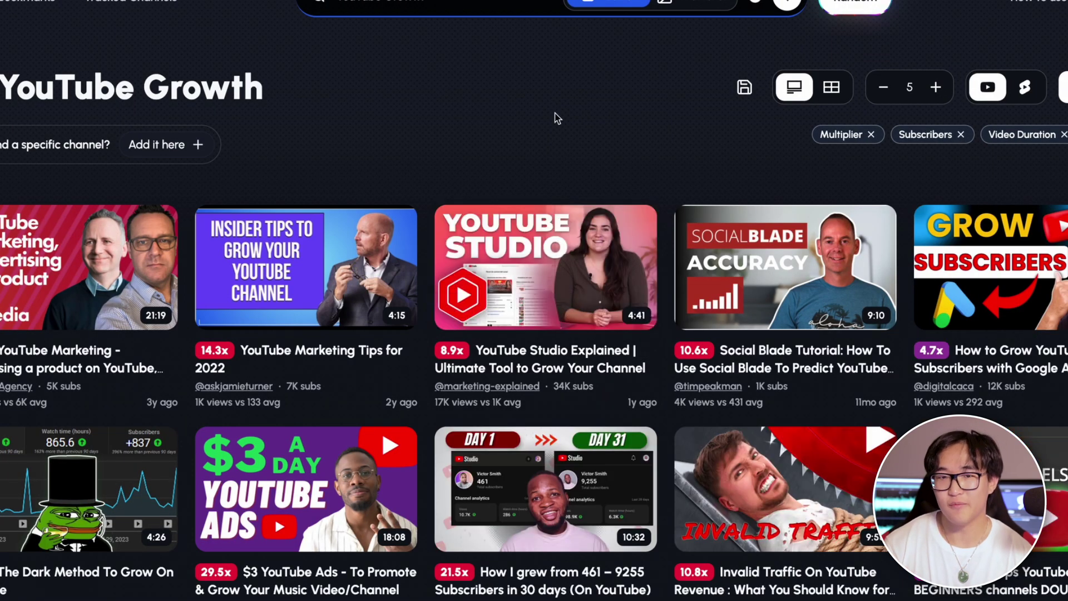
Scroll through the filtered outliers showing the 14.3x and 29.5x results.
scroll(557, 118, down, 4)
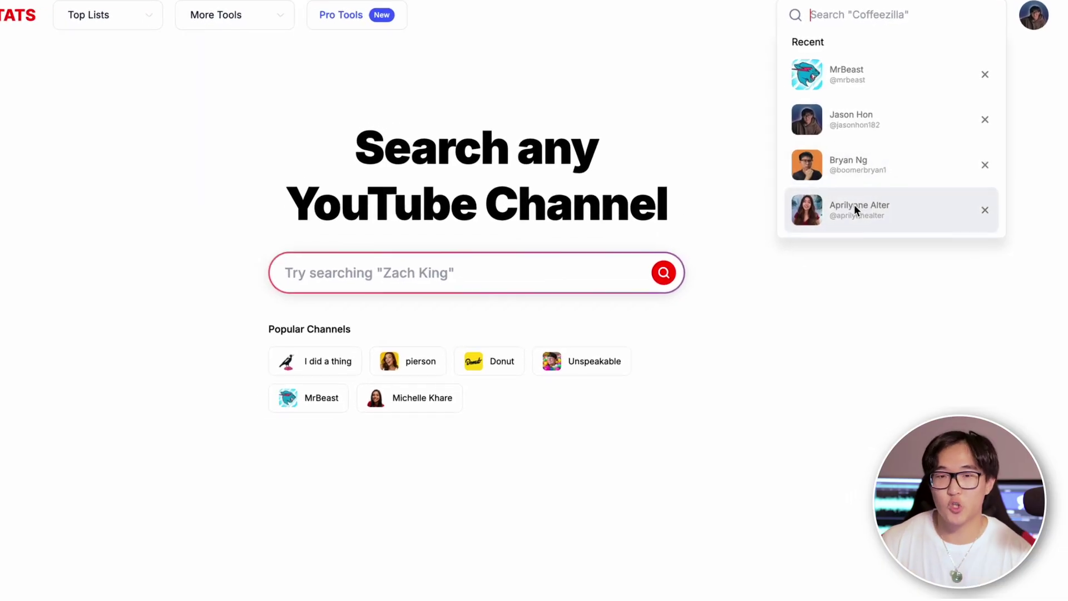
Open the recent competitor's Channelytics page and scroll its 59,400-subscriber, 1,924,273-view stats.
click(853, 206)
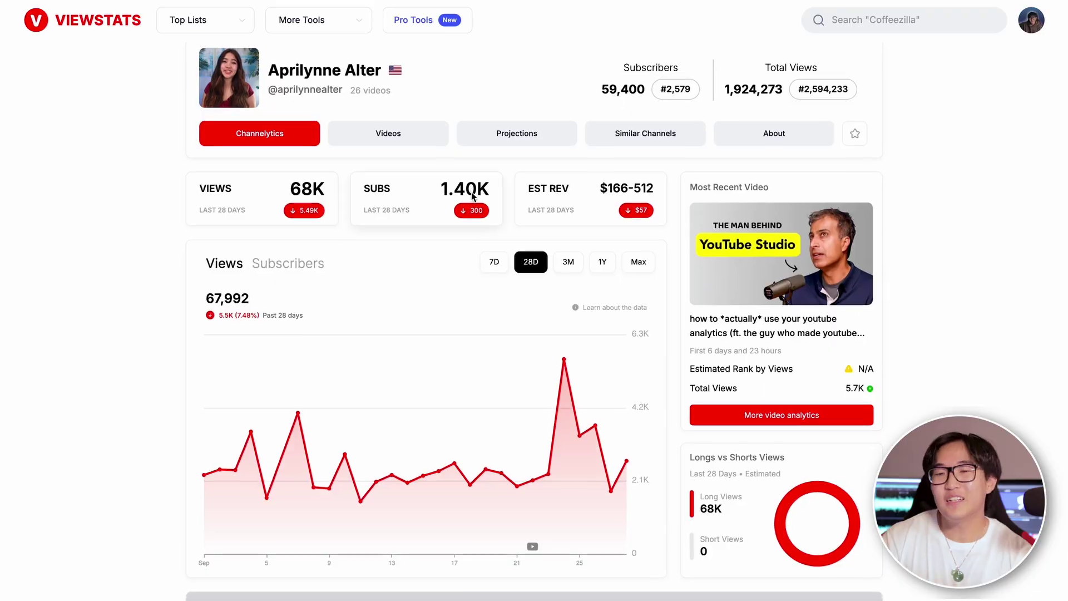
scroll(471, 196, down, 1)
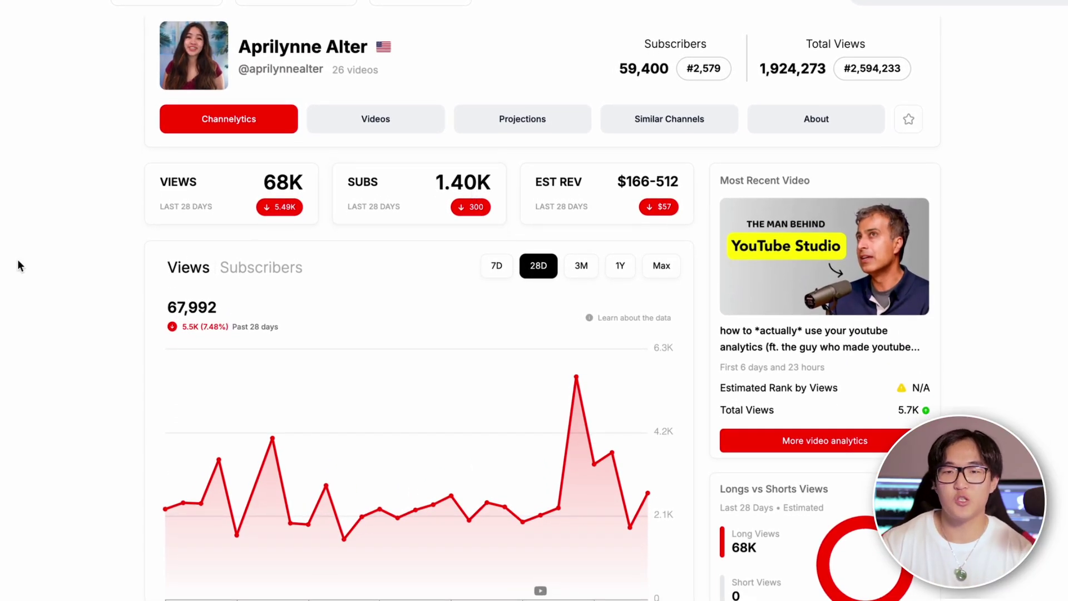
From the Videos list, open 'how to *actually* use your youtube analytics' and review its 5,702 views and chart.
click(376, 128)
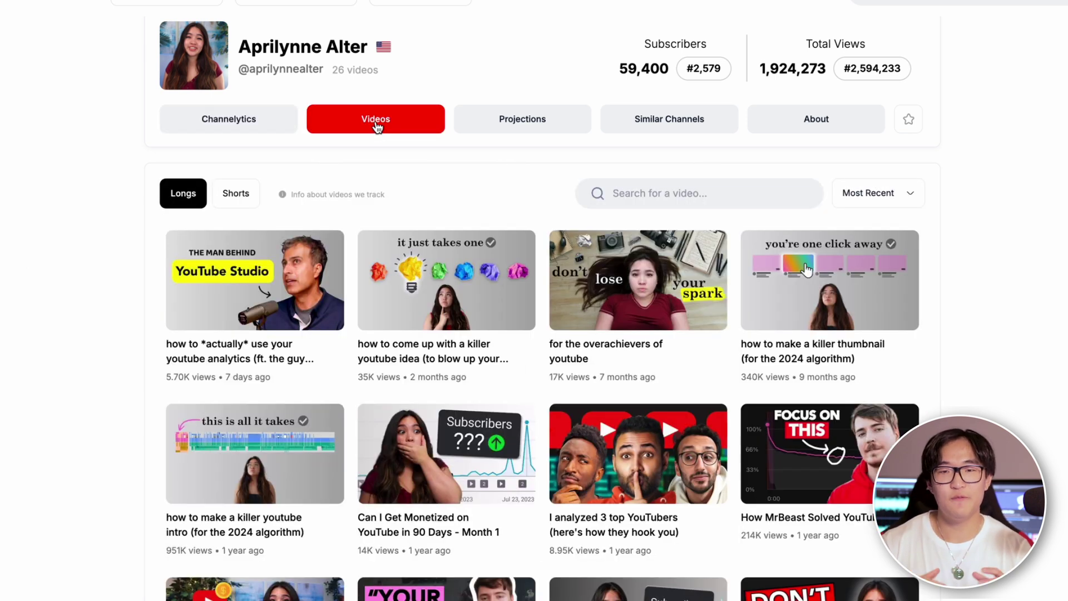
click(293, 271)
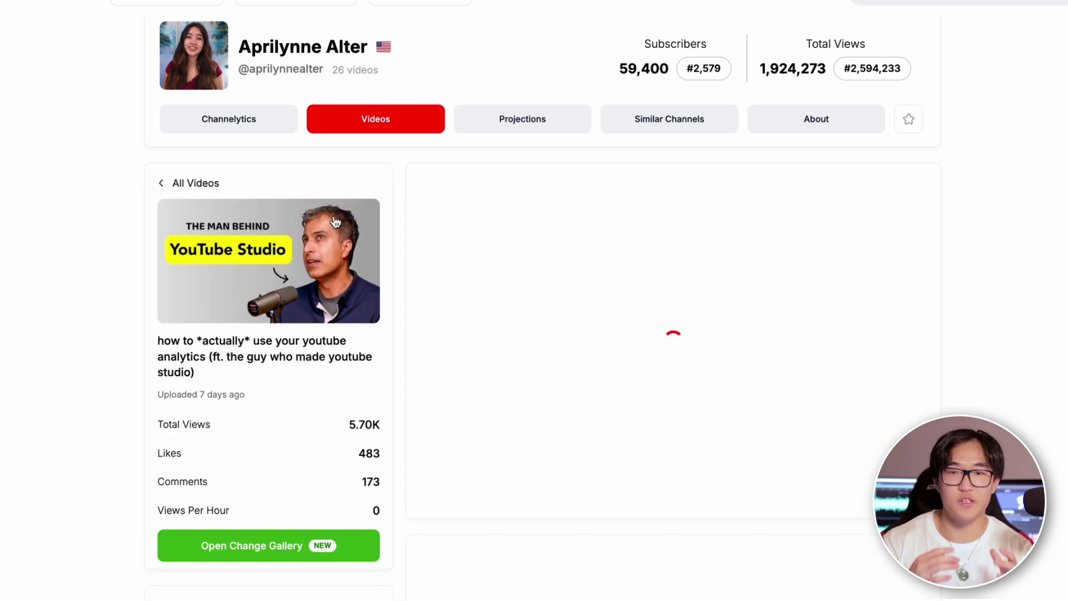
scroll(439, 296, down, 2)
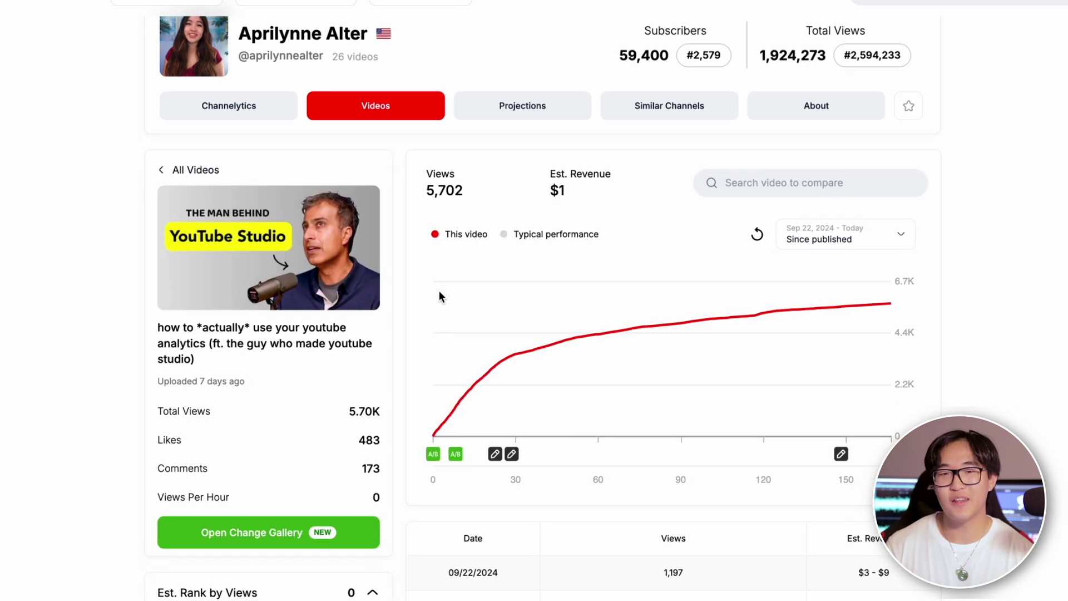
scroll(439, 296, down, 2)
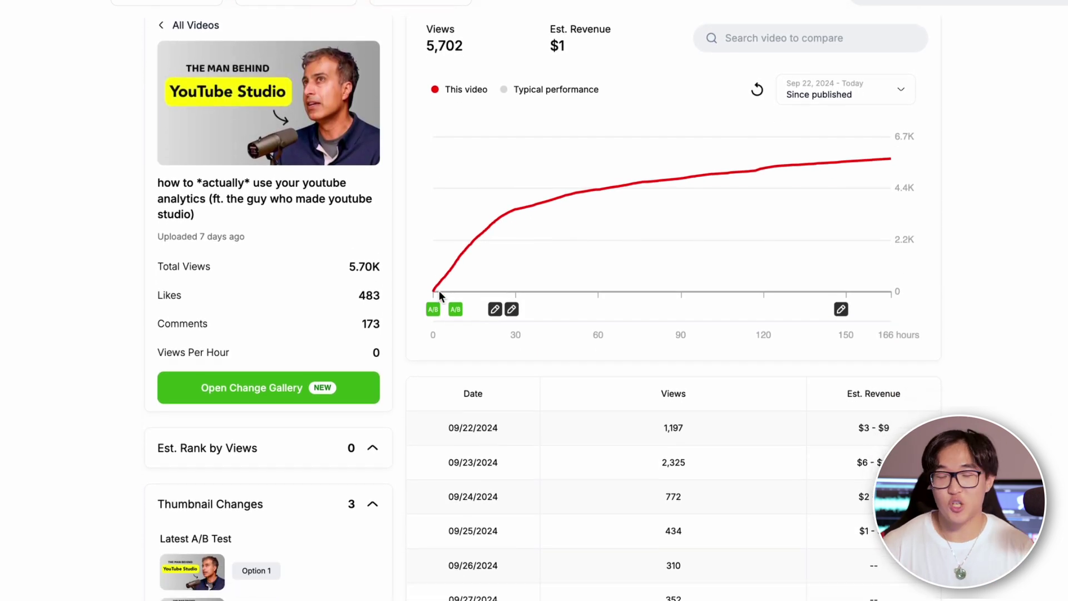
mouse_move(449, 280)
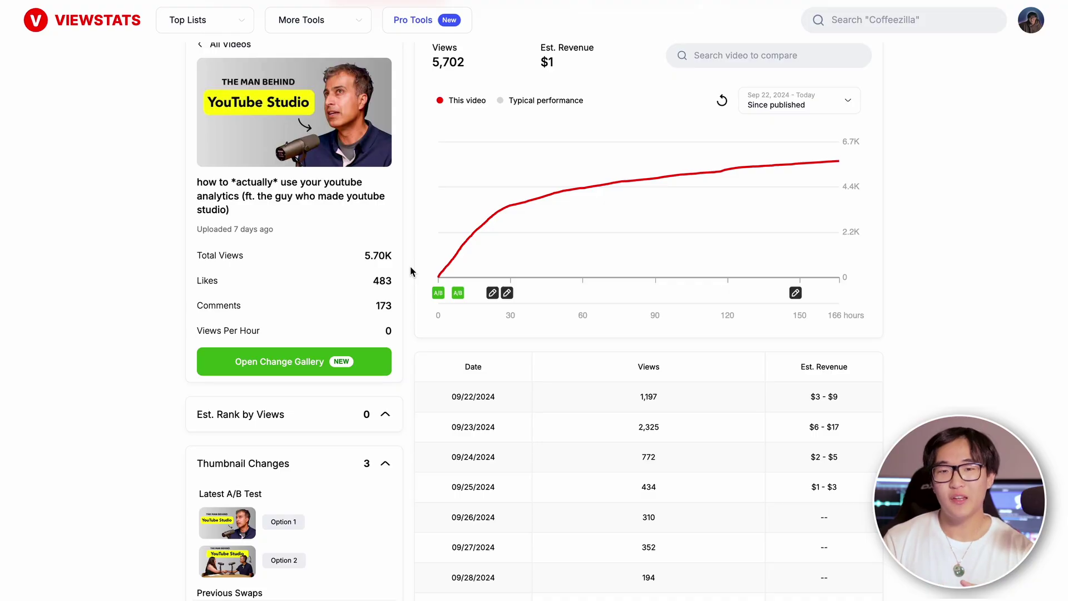
Review thumbnail and title change history, then the 951,173-view intro video's daily views and Est. Rank.
scroll(409, 266, down, 5)
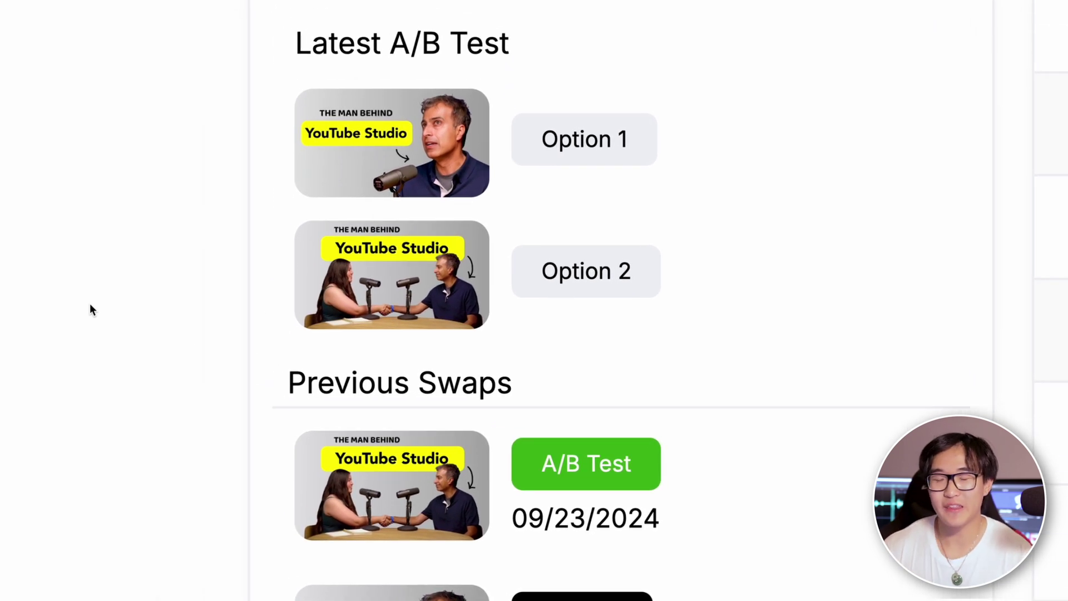
scroll(91, 310, down, 10)
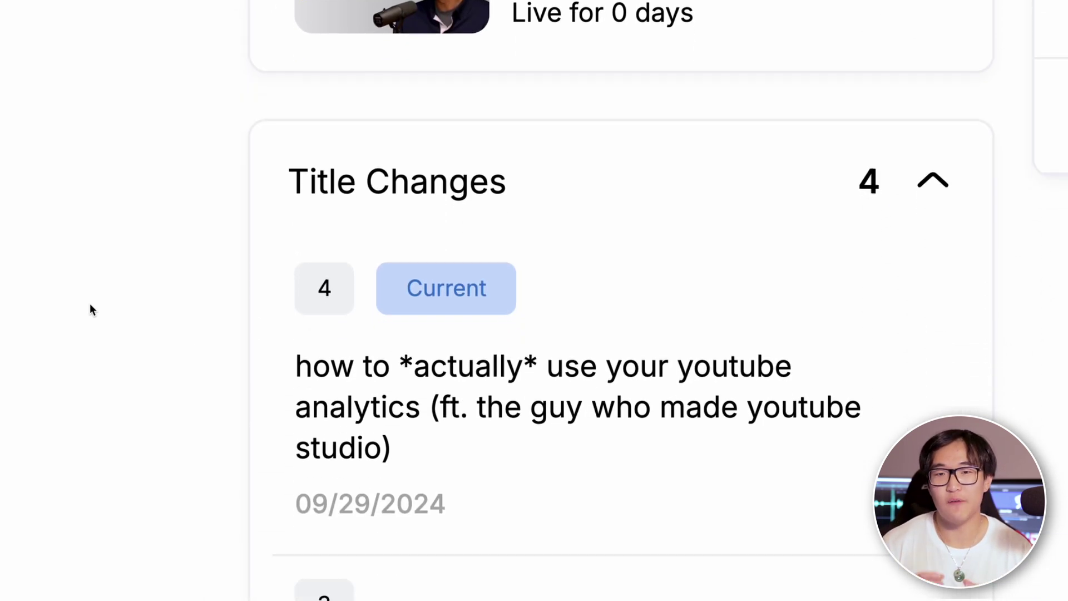
scroll(92, 310, down, 3)
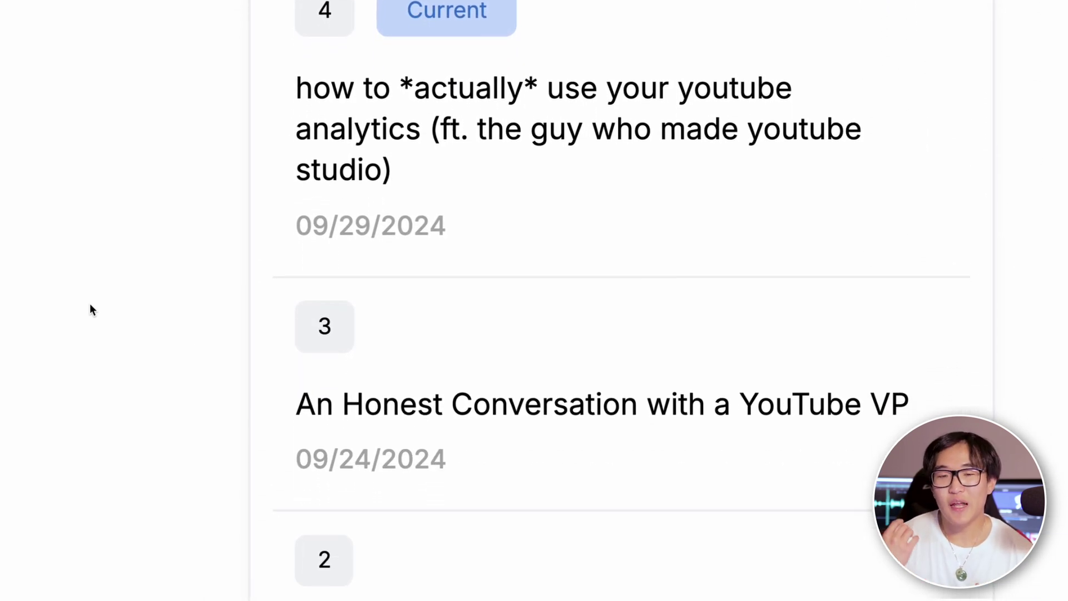
scroll(92, 310, right, 1)
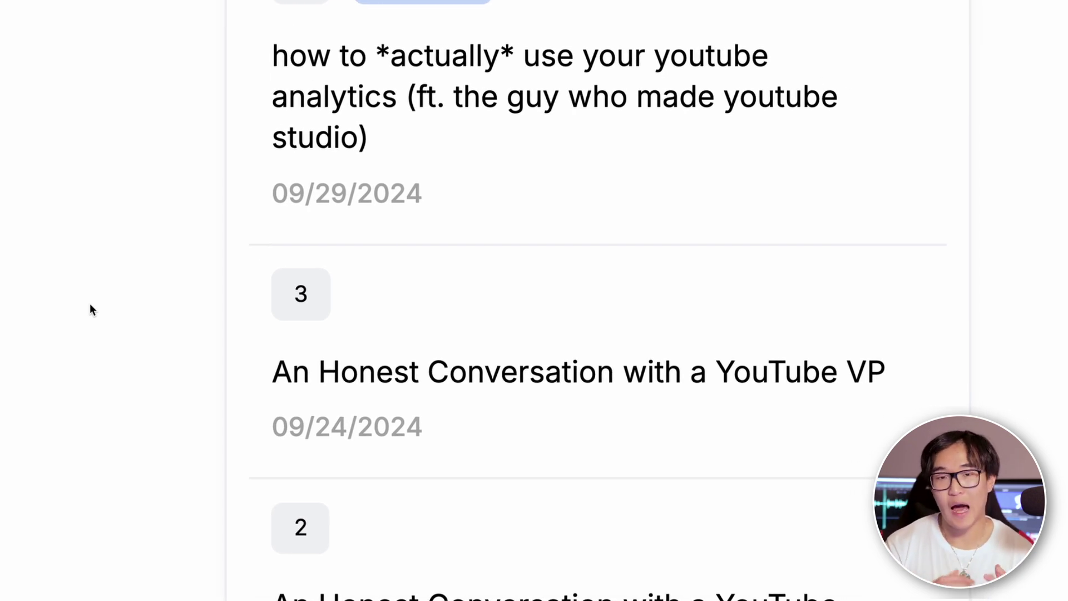
scroll(92, 310, up, 8)
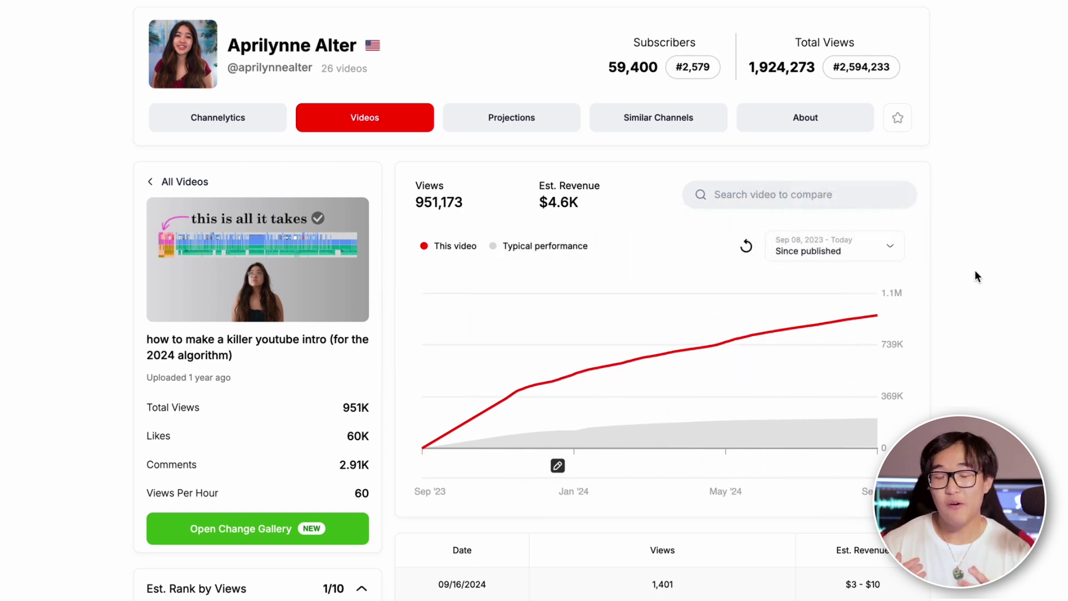
scroll(975, 271, down, 6)
scroll(975, 270, down, 3)
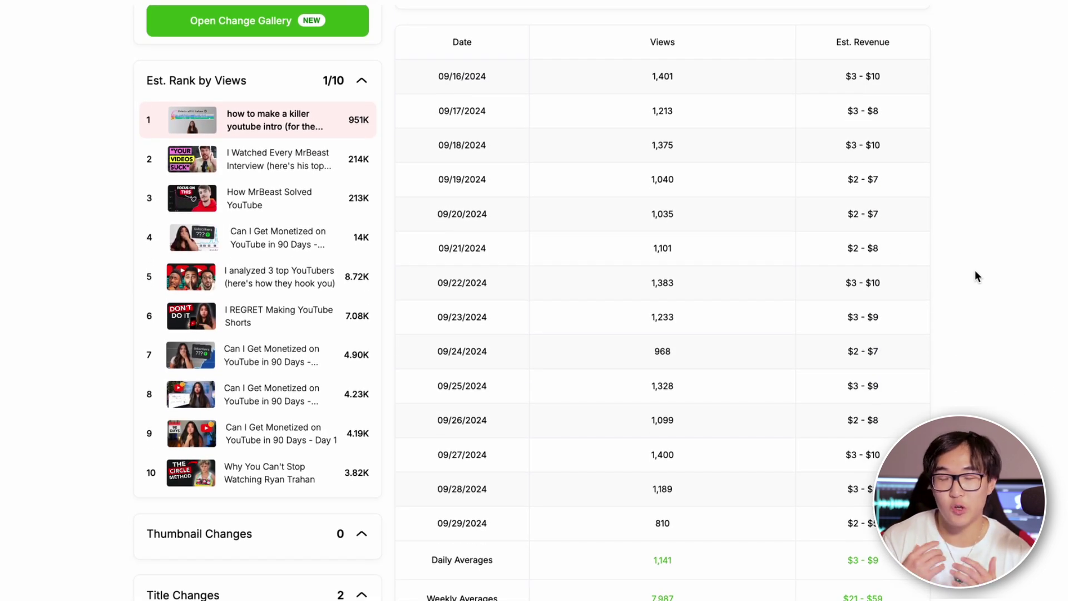